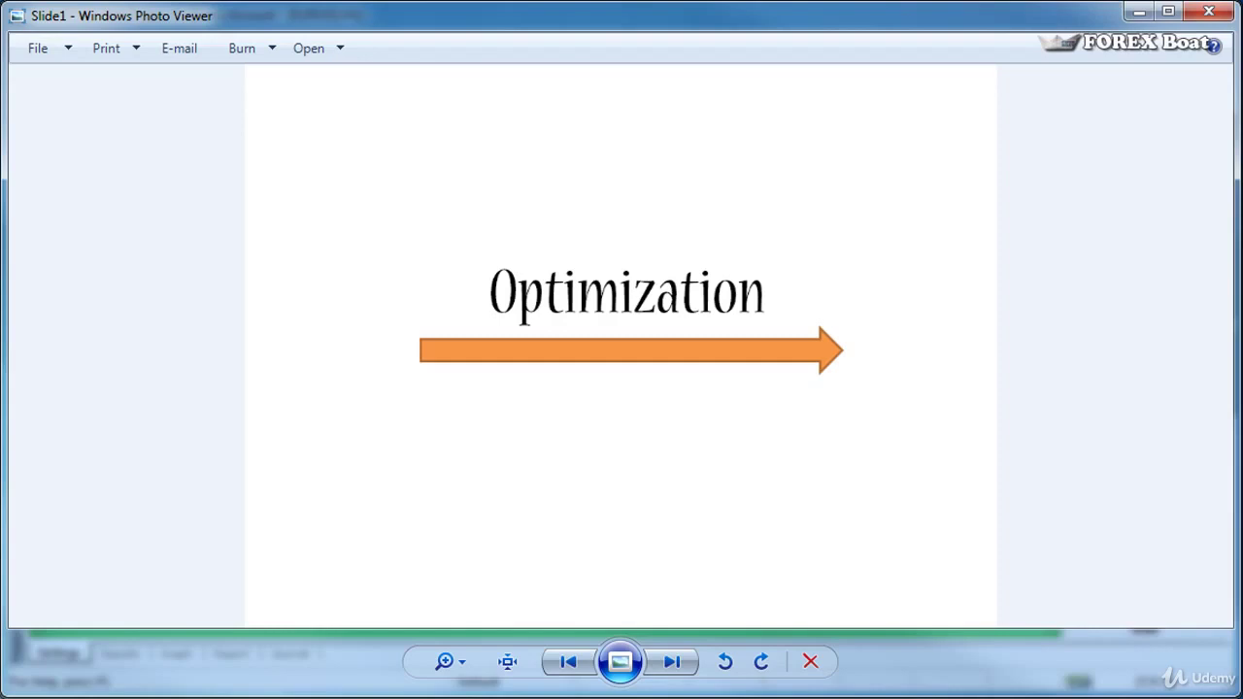
Step: Switch to the Udemy course page in Chrome and open the 'Rate this course' review form
key(alt)
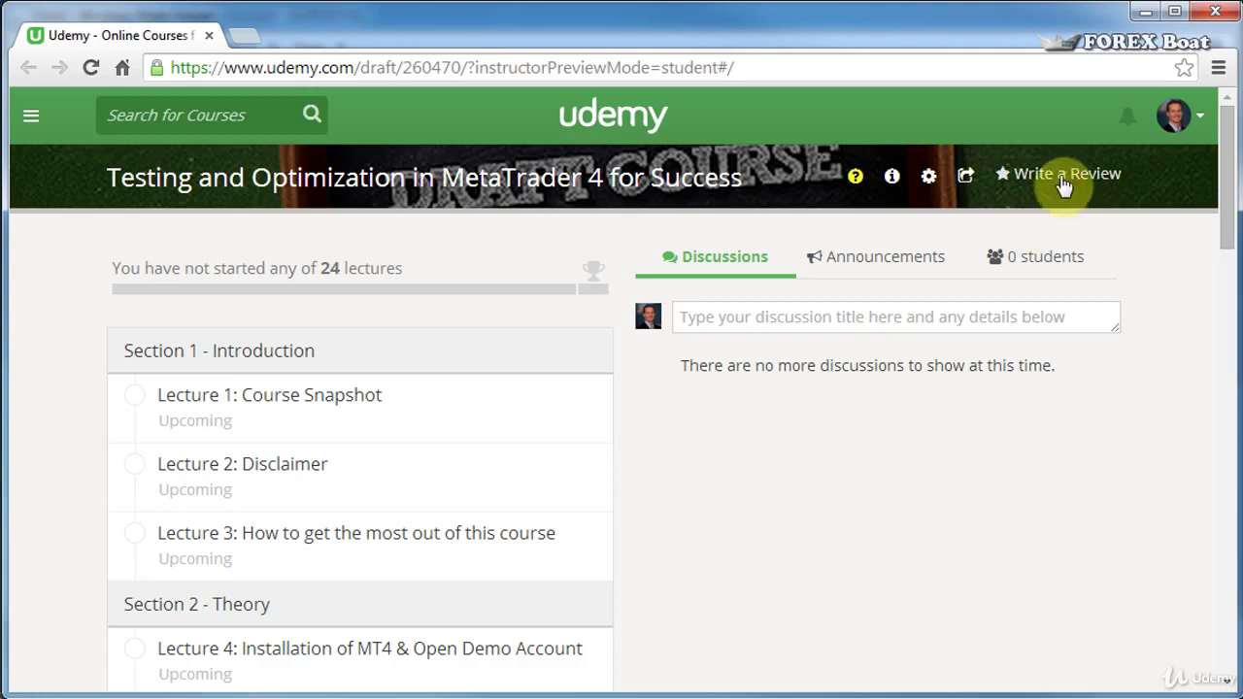
click(1059, 175)
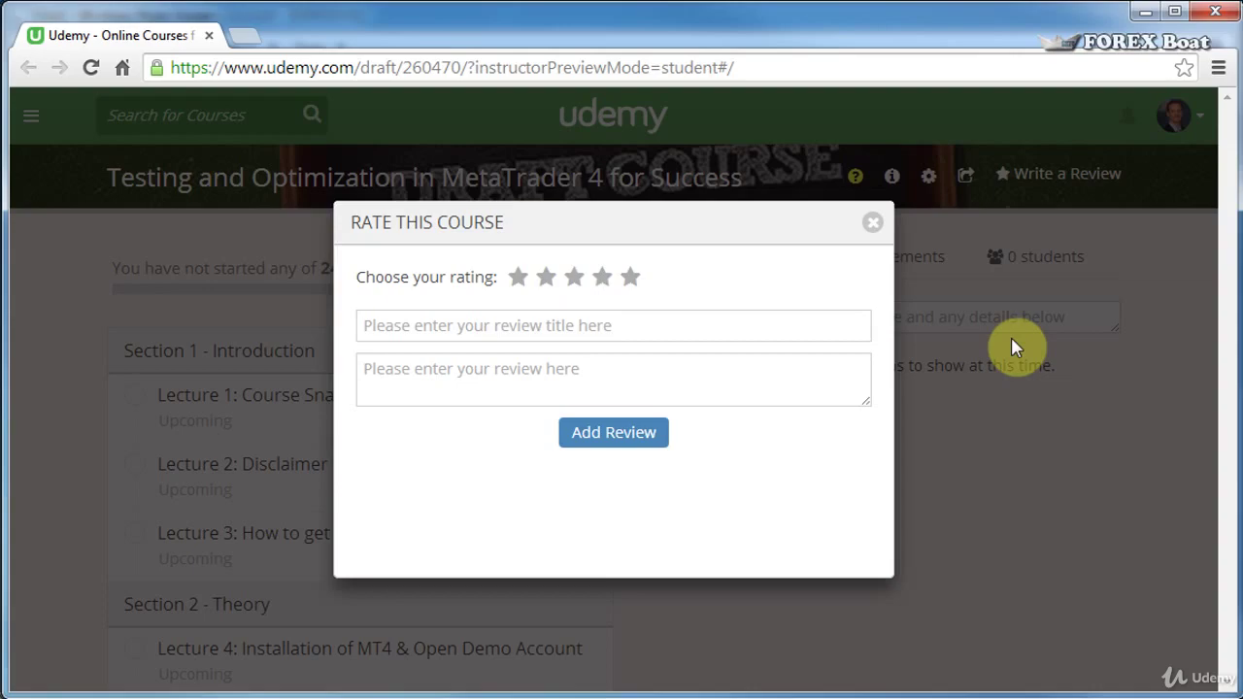
Step: Minimize Chrome and advance the slideshow from Slide1 to Slide3's settings-robot-results diagram
click(1145, 11)
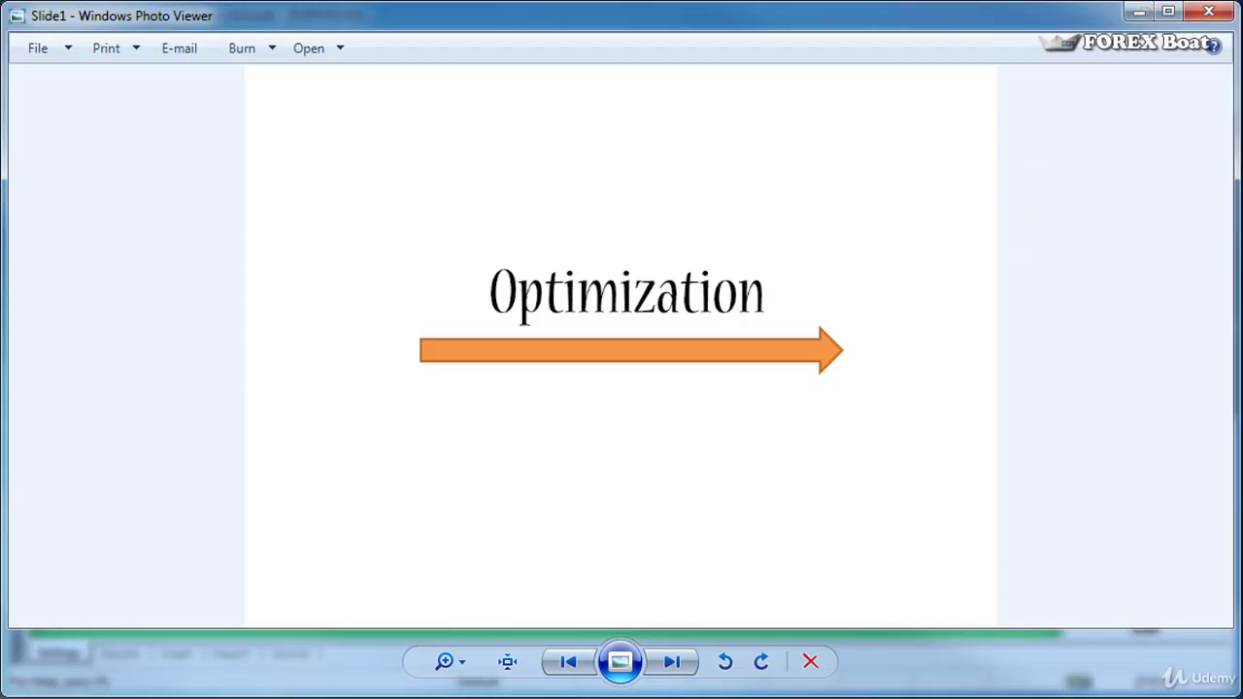
key(Right)
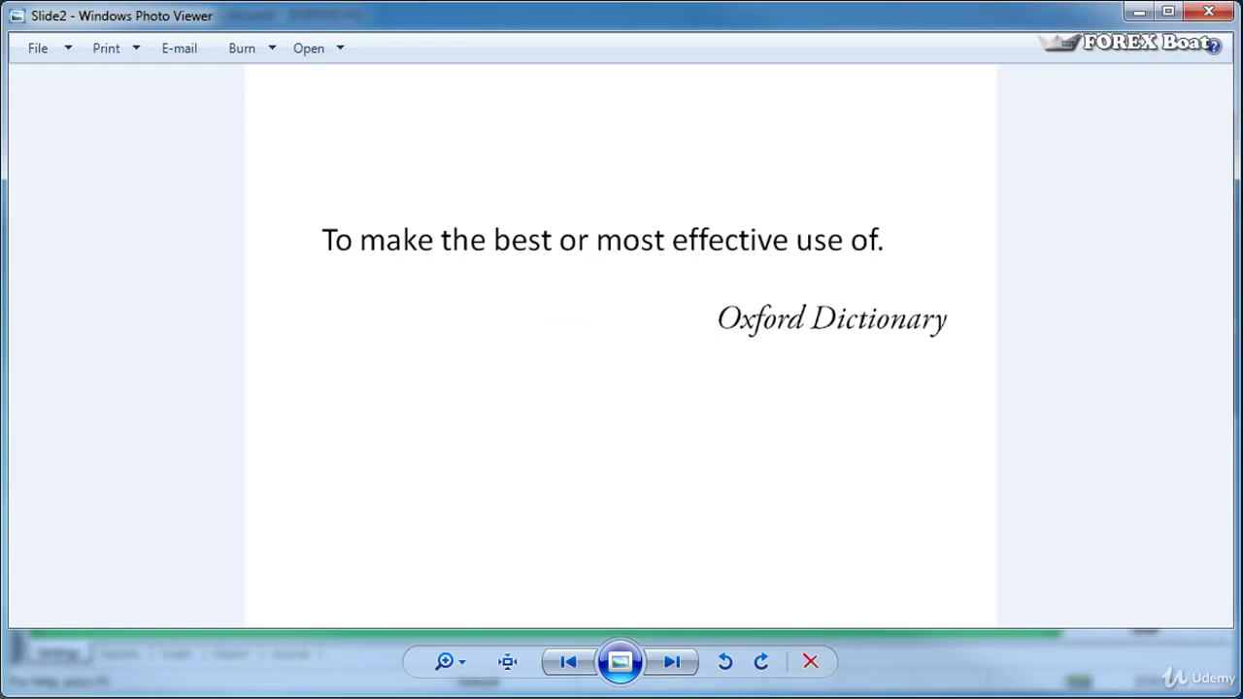
key(Right)
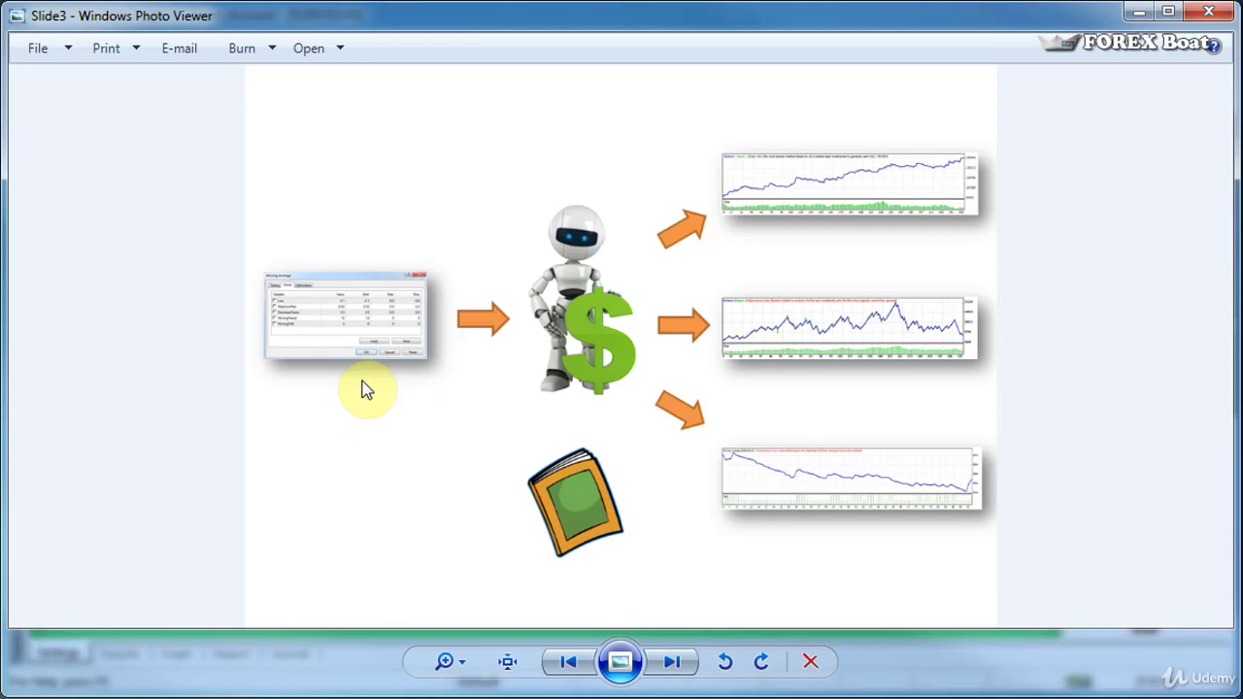
Step: Step through the timeline build-up to Slide20 with Set#1–Set#5 results $100, $250, -$100, -$300, $50
key(Right)
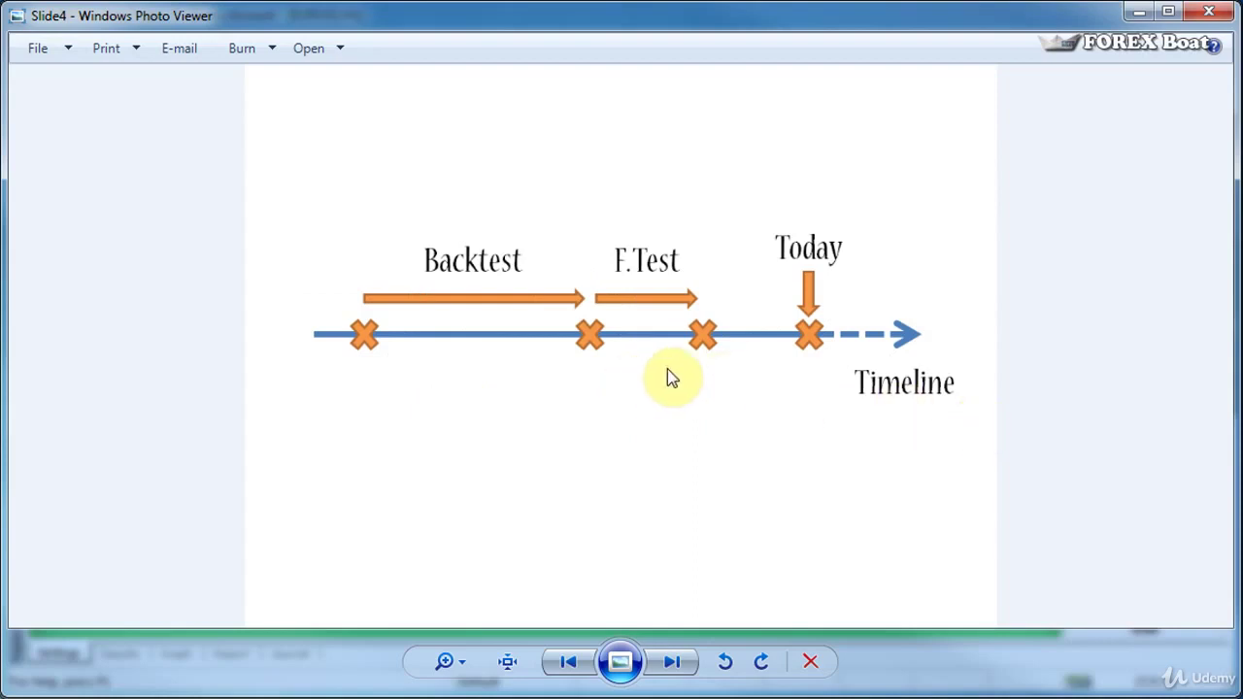
key(Right)
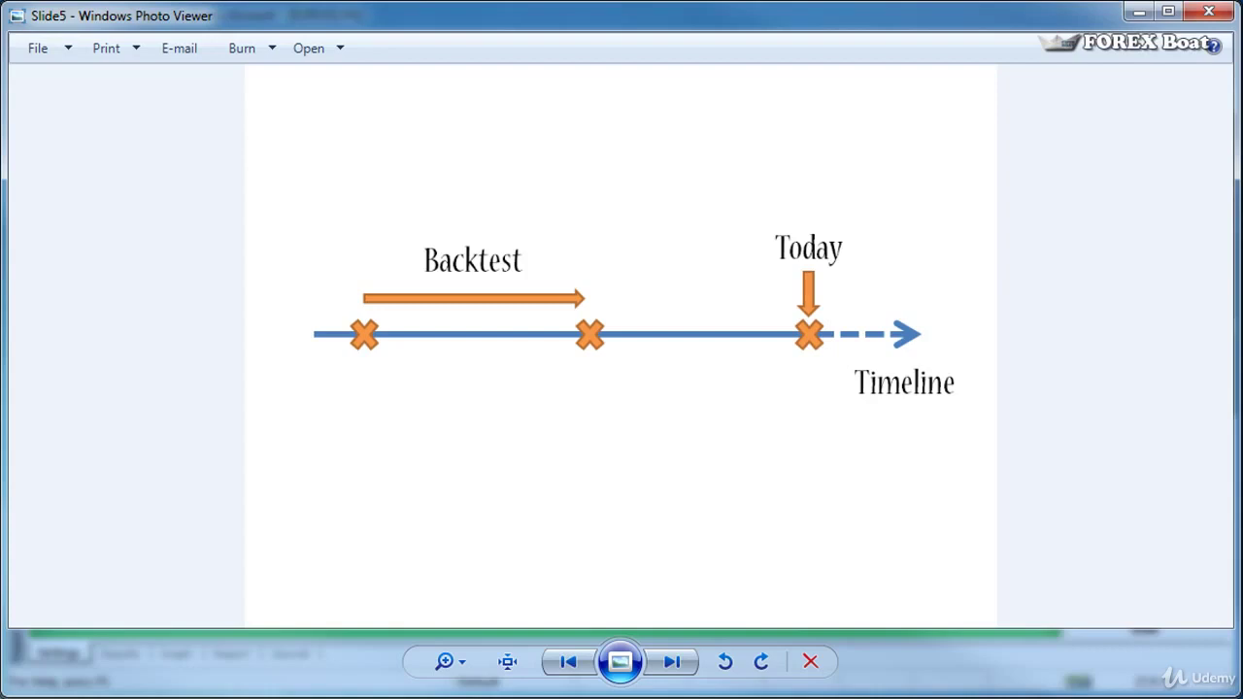
key(Right)
key(Right)
key(Right)
key(Right)
key(Right)
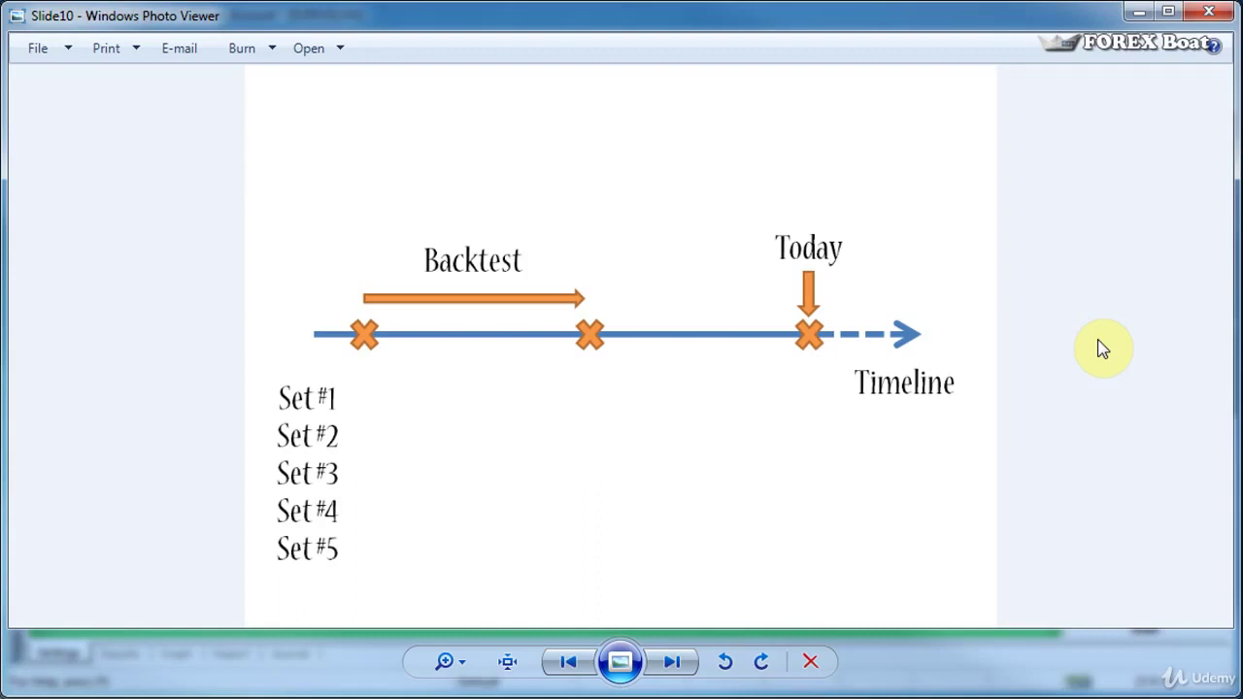
key(Right)
key(Right)
key(Right)
key(Right)
key(Right)
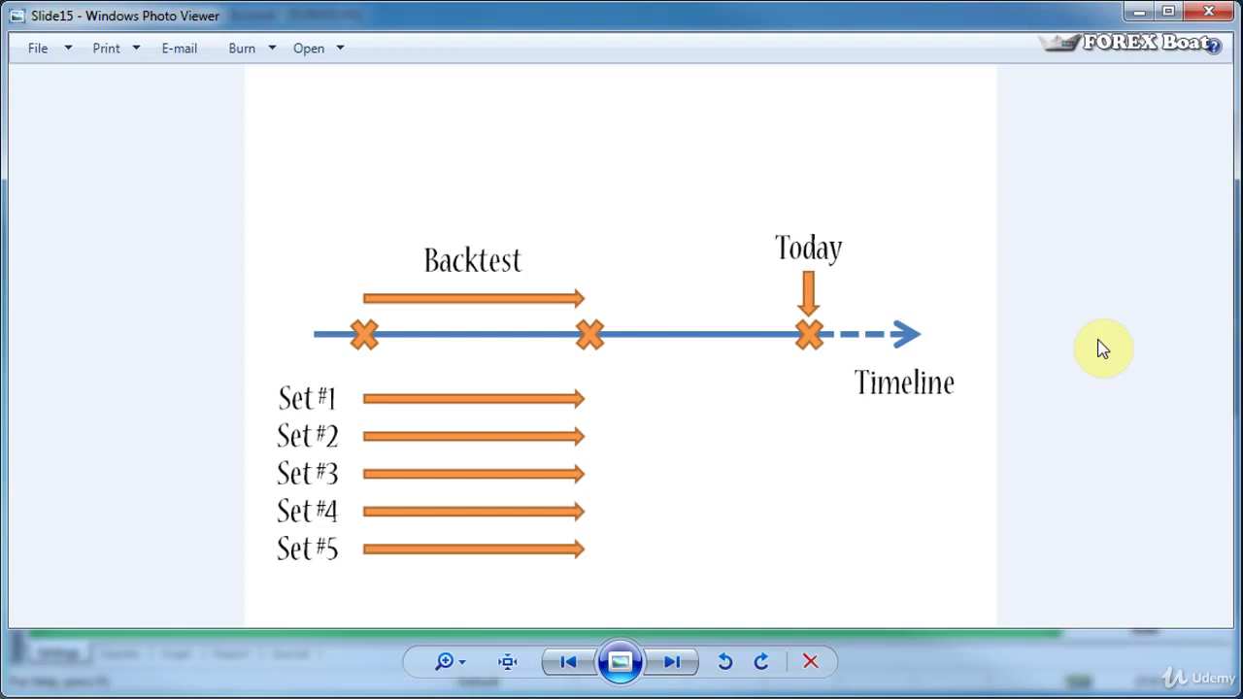
key(Right)
key(Right)
key(Right)
key(Right)
key(Right)
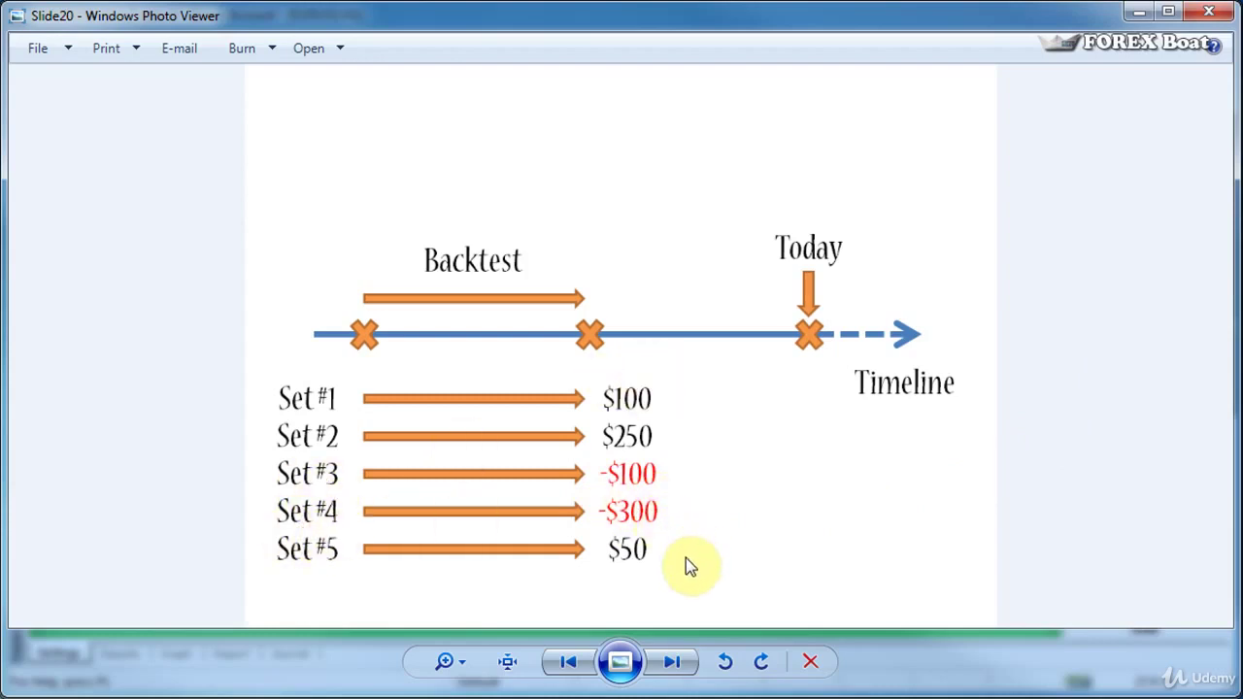
Step: Advance past the slide boxing Set#2's $250 result to Slide22 with the MetaTrader 4 logo
key(Right)
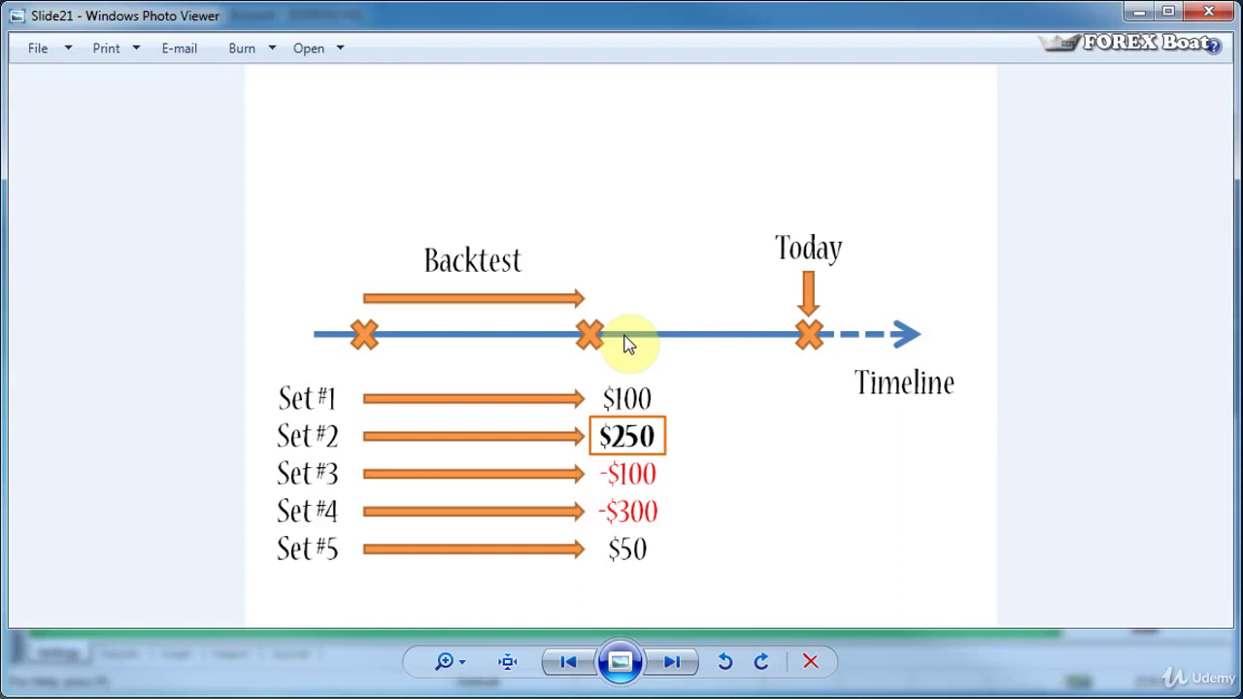
key(Right)
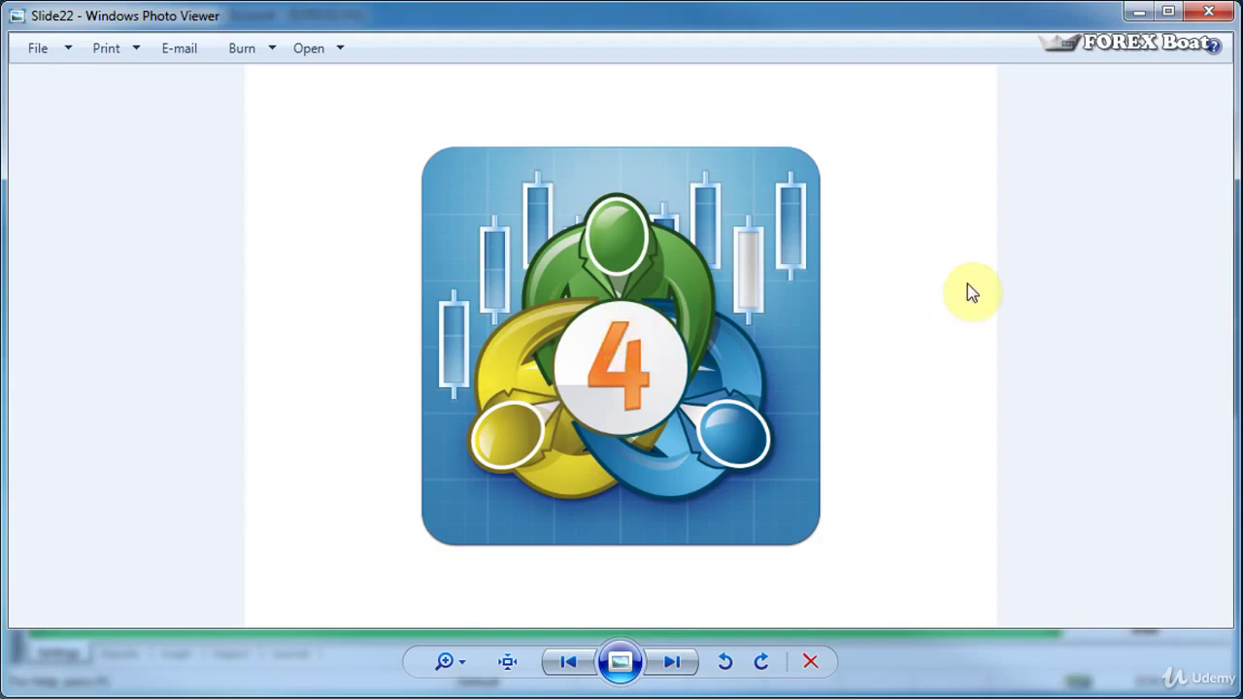
Step: Show the SimpleSystem v2.0 inputs, then StopLoss boxed with value 40, start 20, step 20, stop 100
key(Right)
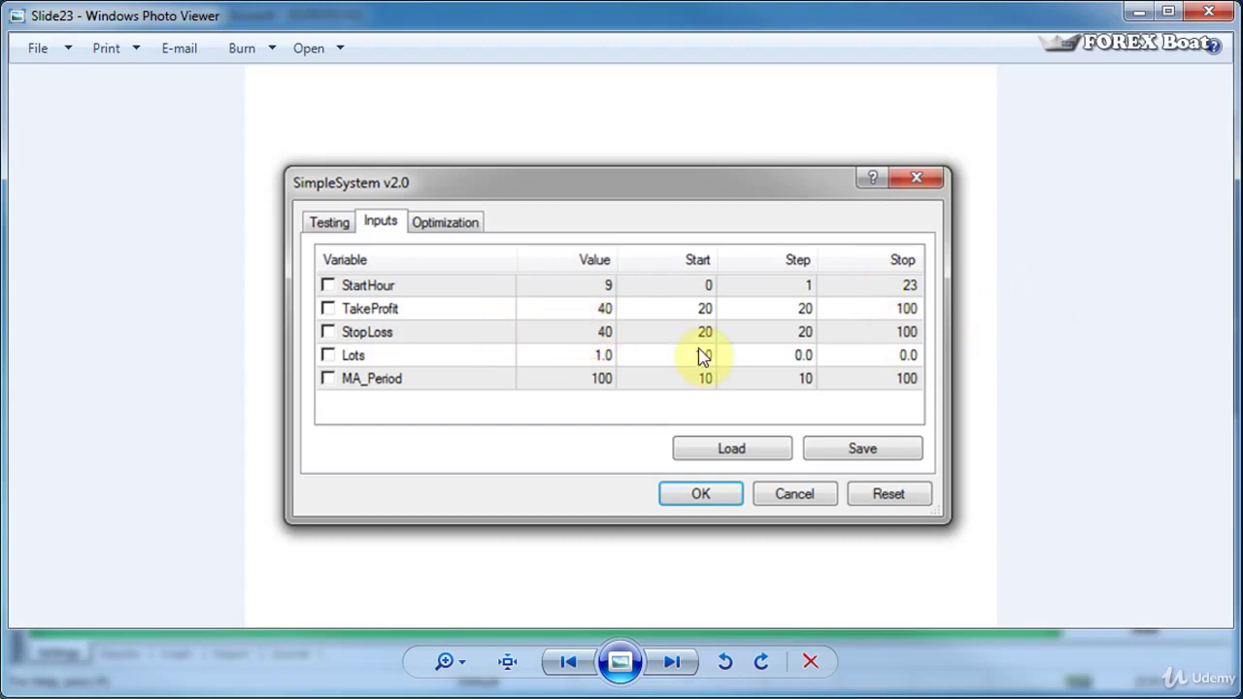
key(Right)
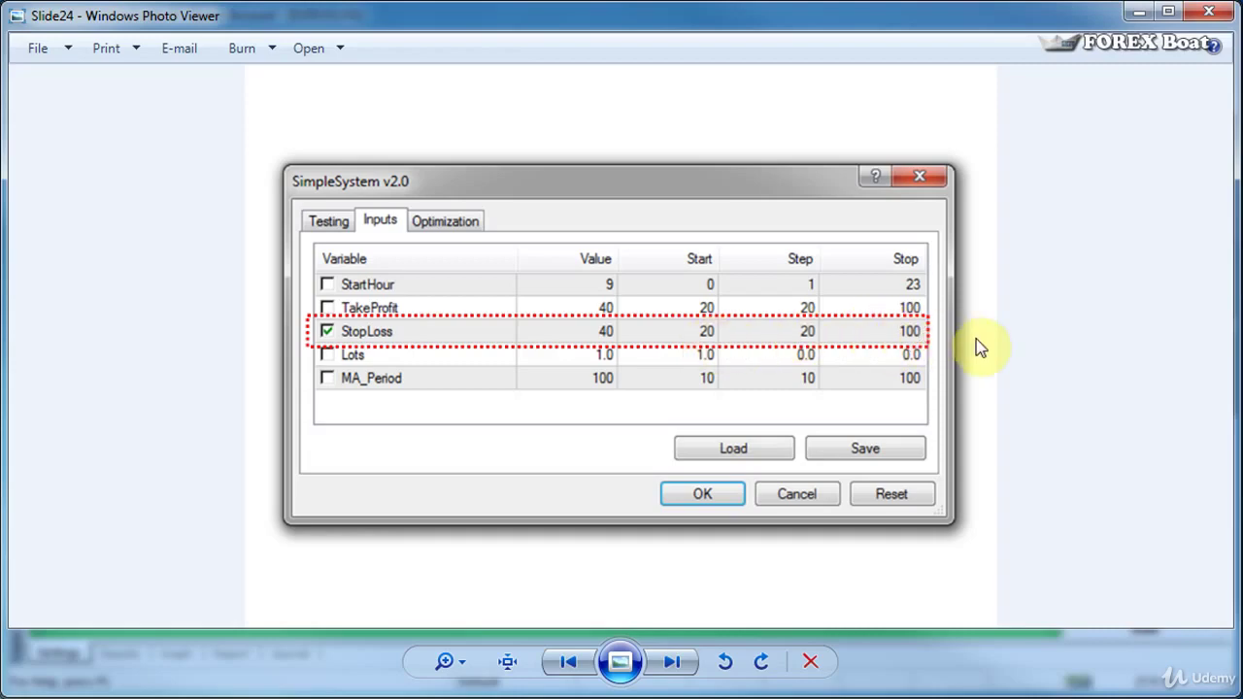
Step: Advance through the 5-run, TakeProfit and 25-run combined slides, then close Photo Viewer with Alt+F4
key(Right)
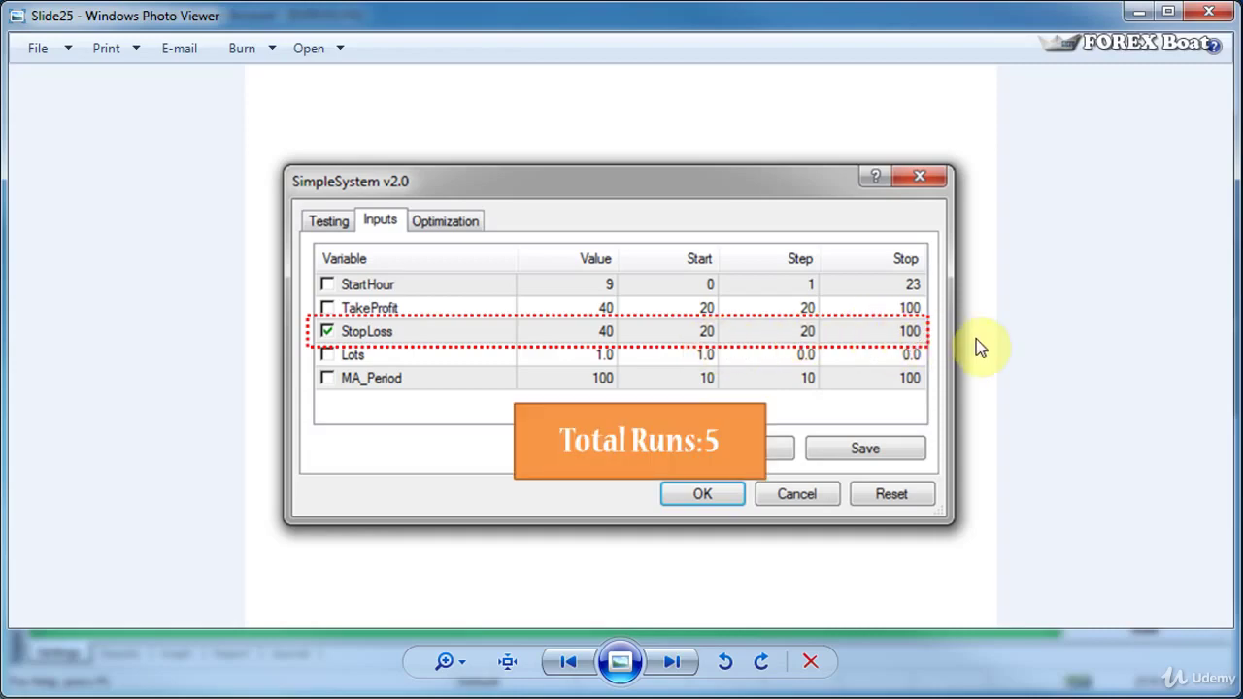
key(Right)
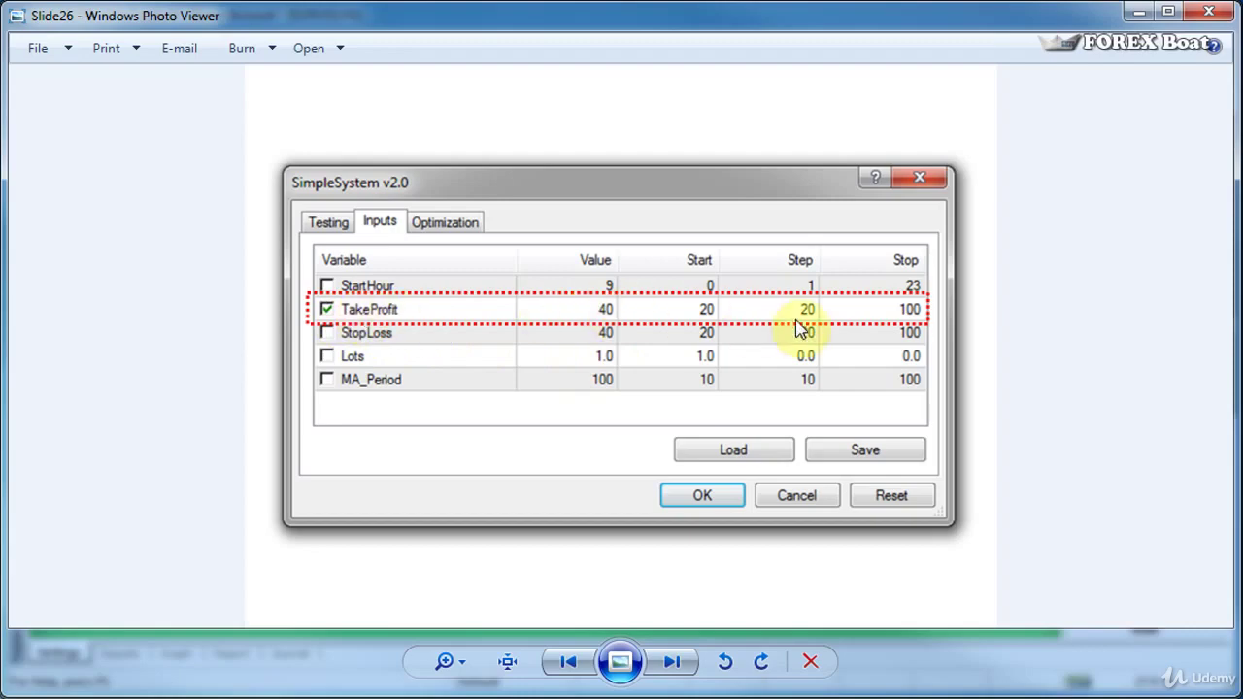
key(Right)
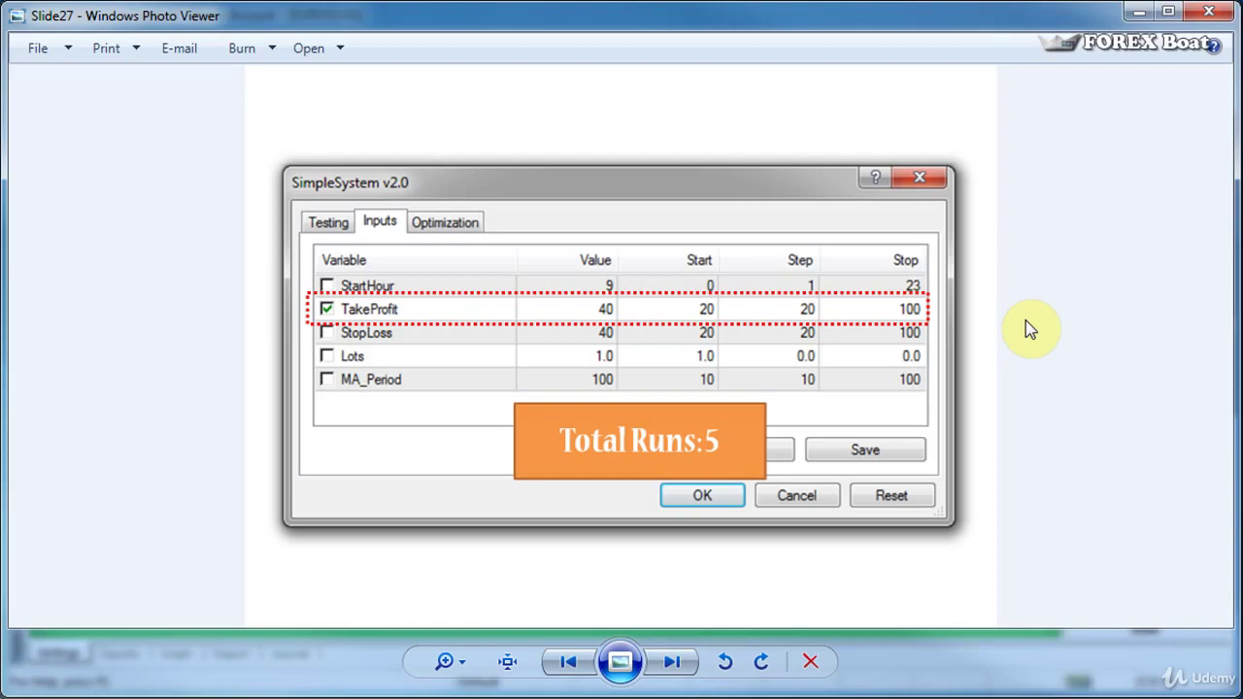
key(Right)
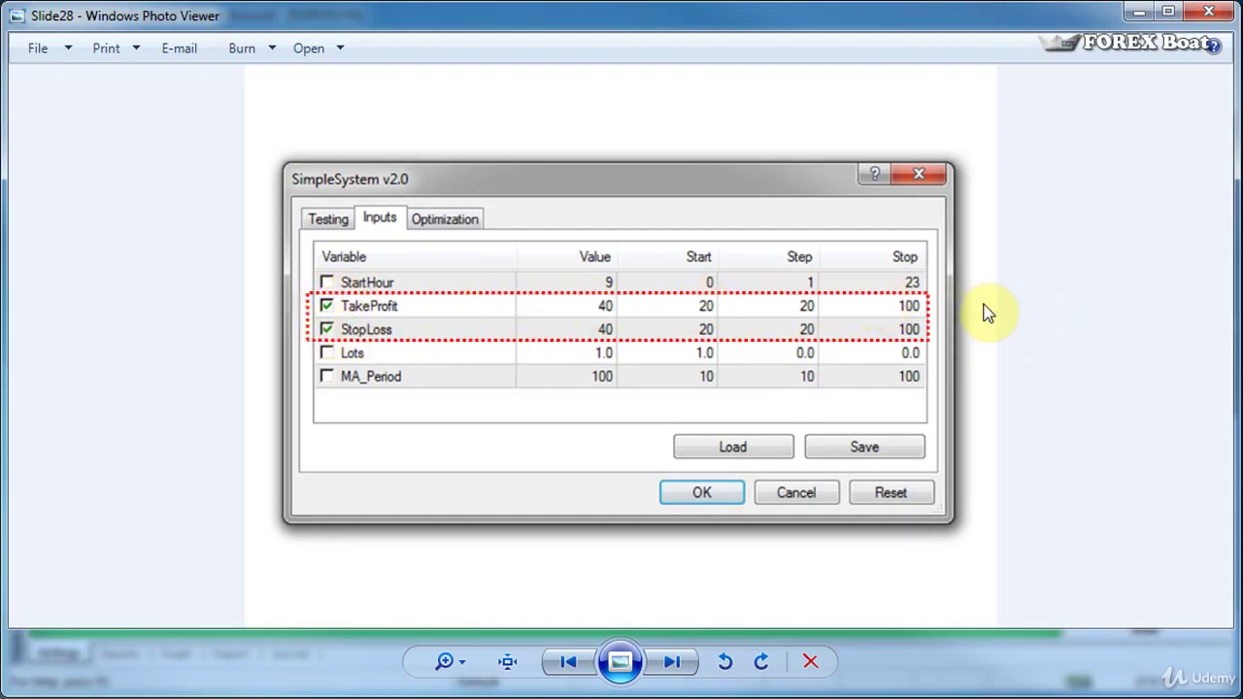
key(Right)
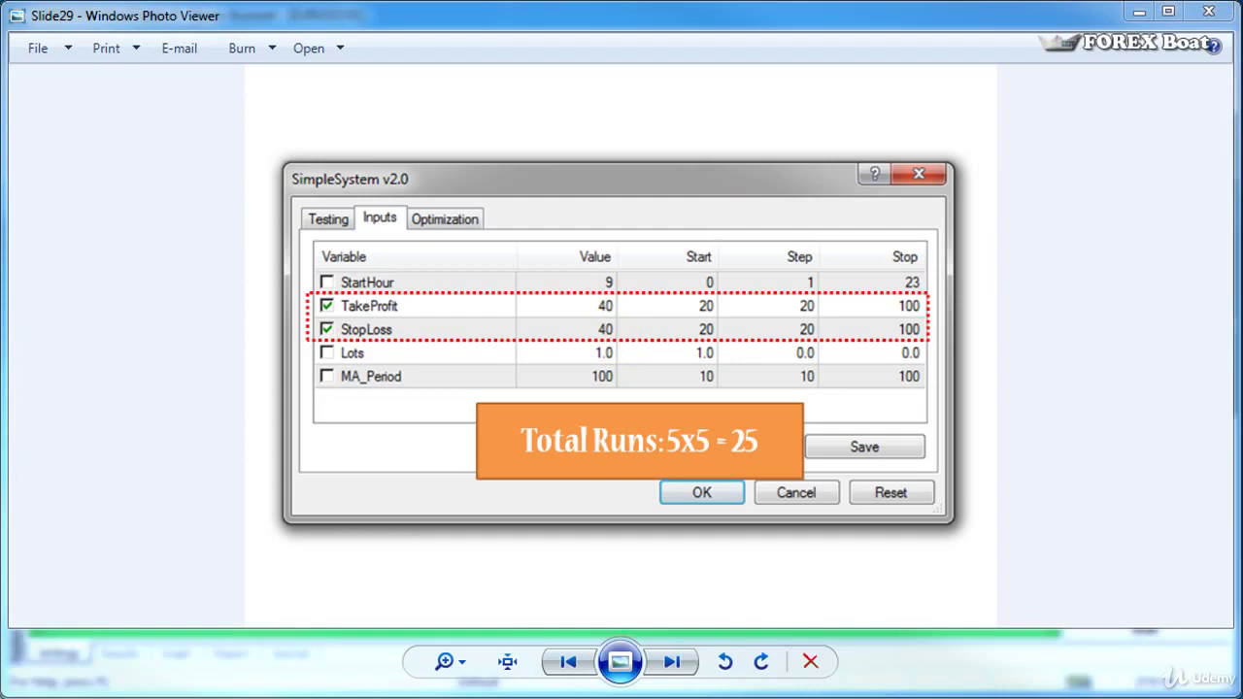
key(alt+F4)
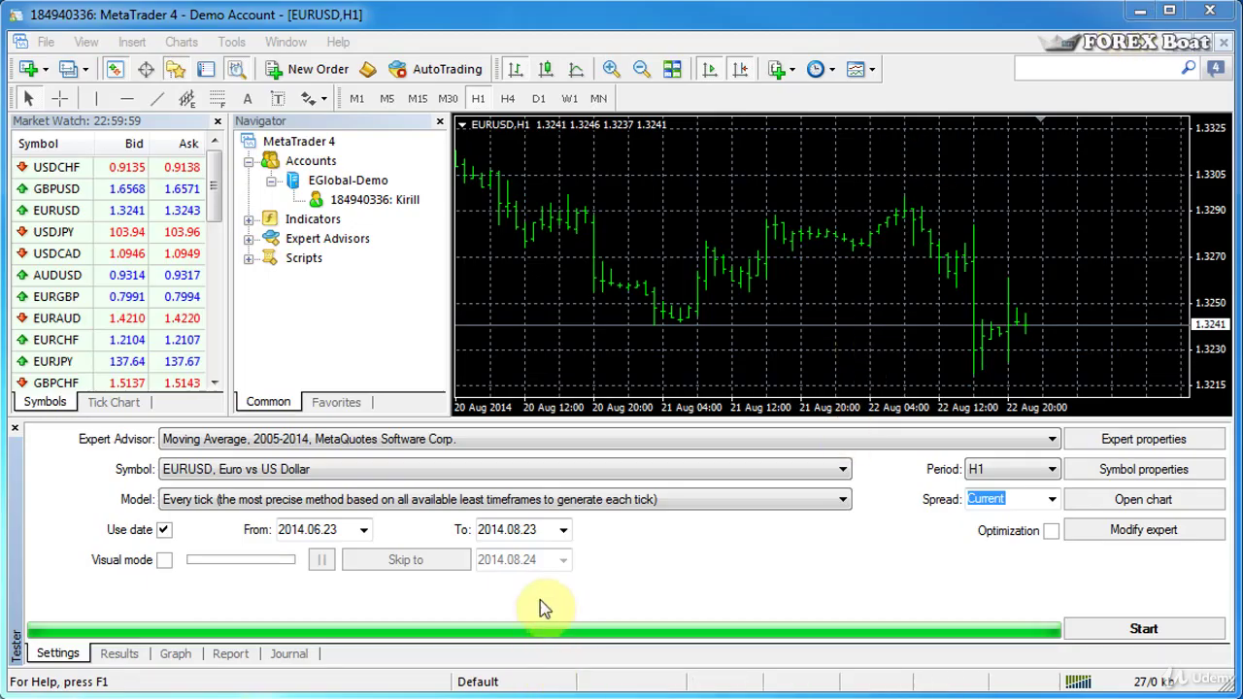
Step: Open Moving Average's expert properties, check the 10000 USD deposit and Balance testing settings, then view Inputs
click(1107, 445)
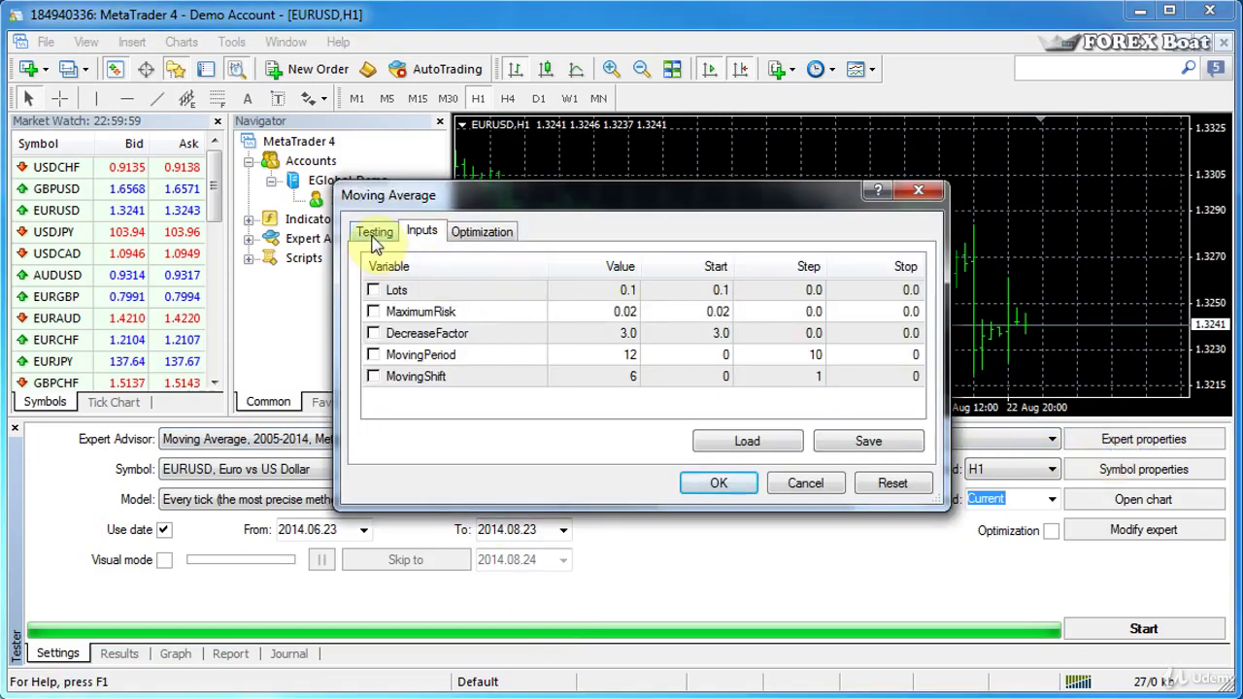
click(374, 233)
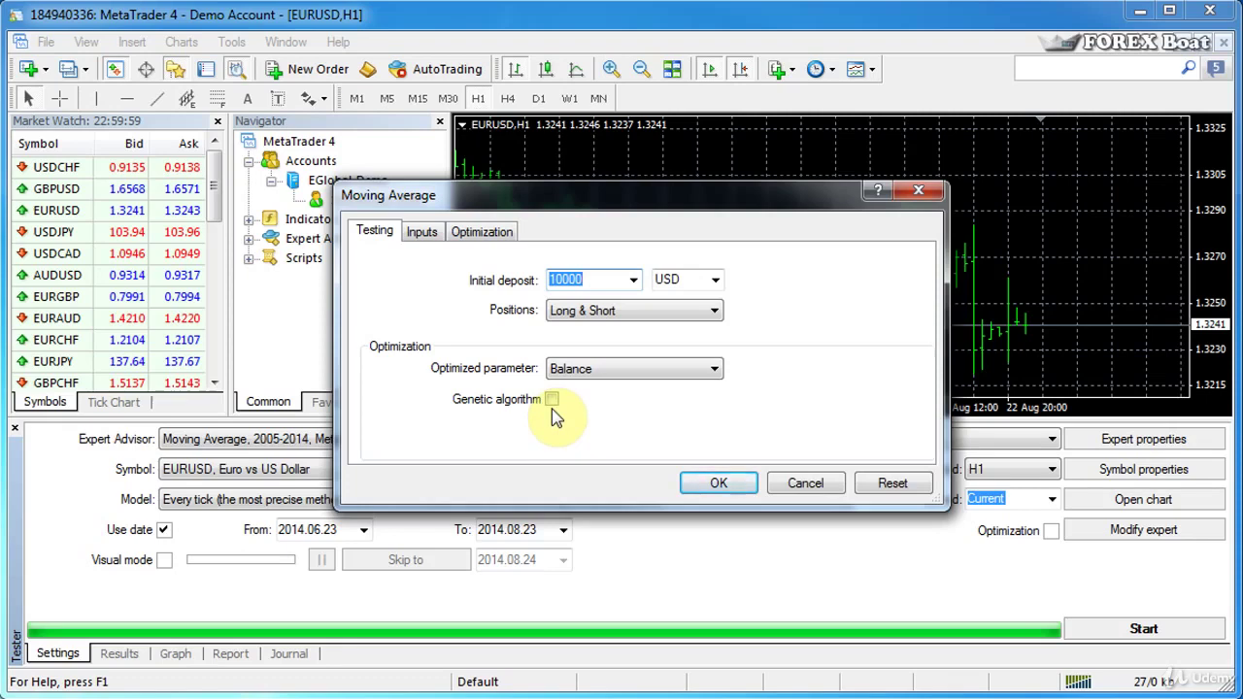
click(423, 235)
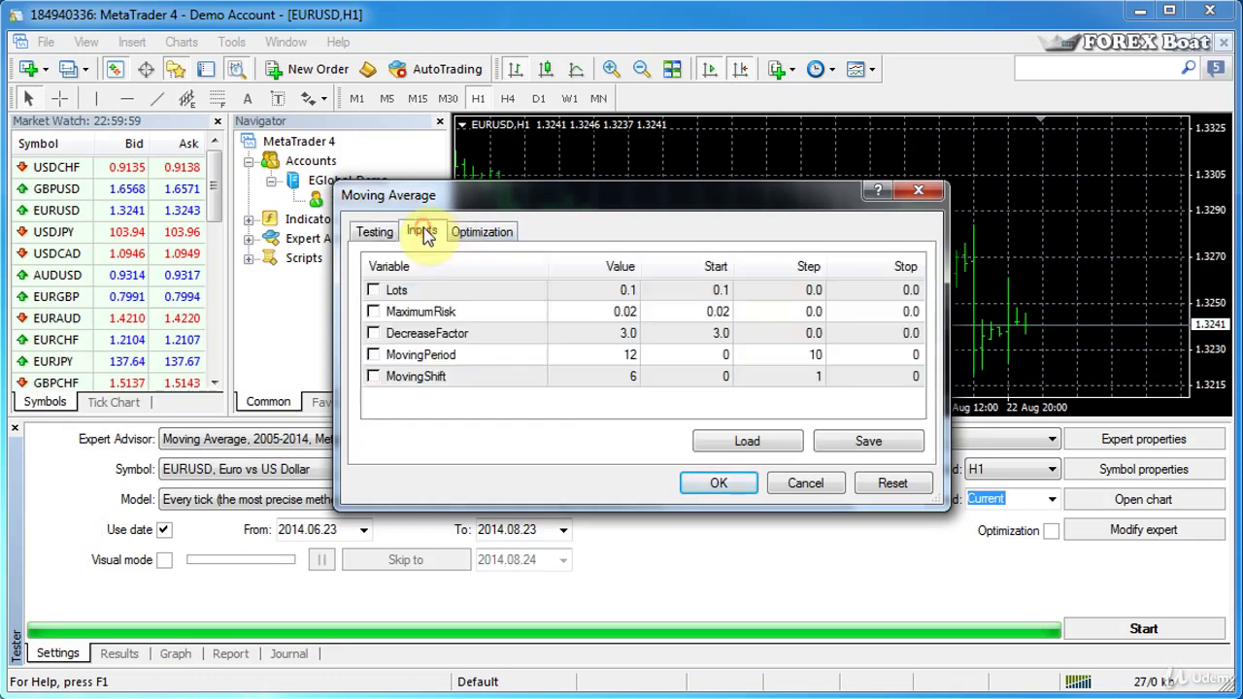
Step: Tick MovingPeriod and MovingShift for optimization and set MovingPeriod to start 10, step 10, stop 100
click(374, 356)
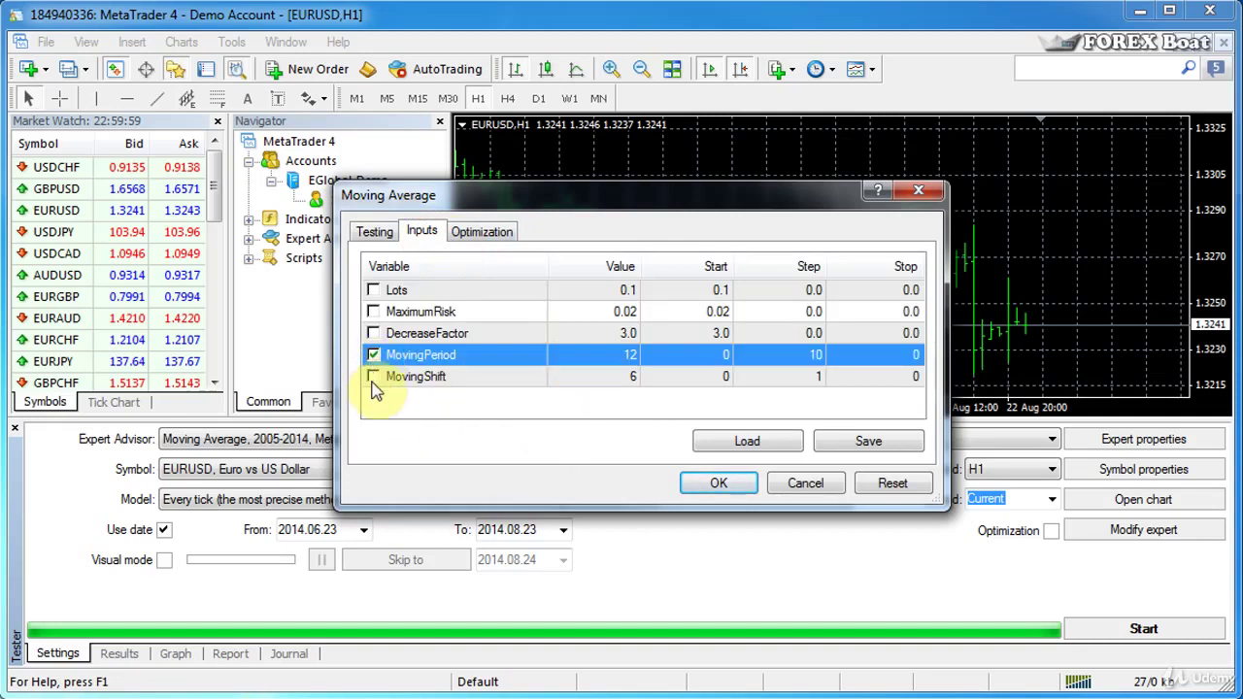
click(374, 377)
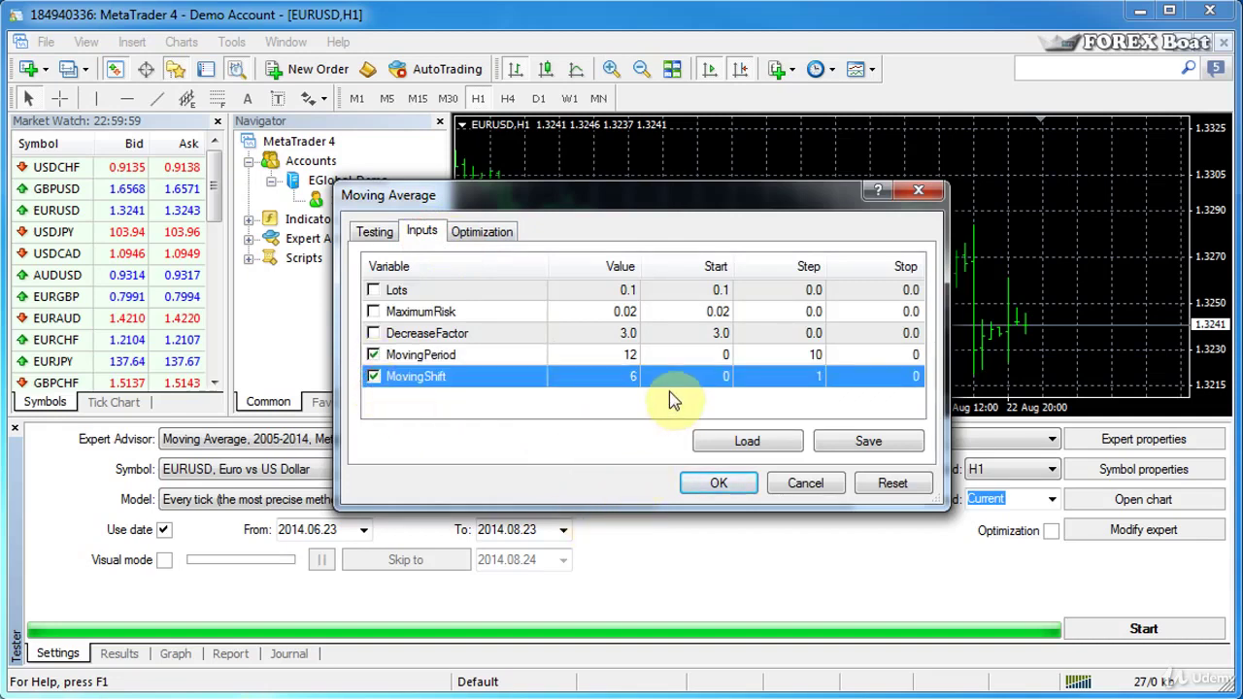
click(706, 355)
click(703, 353)
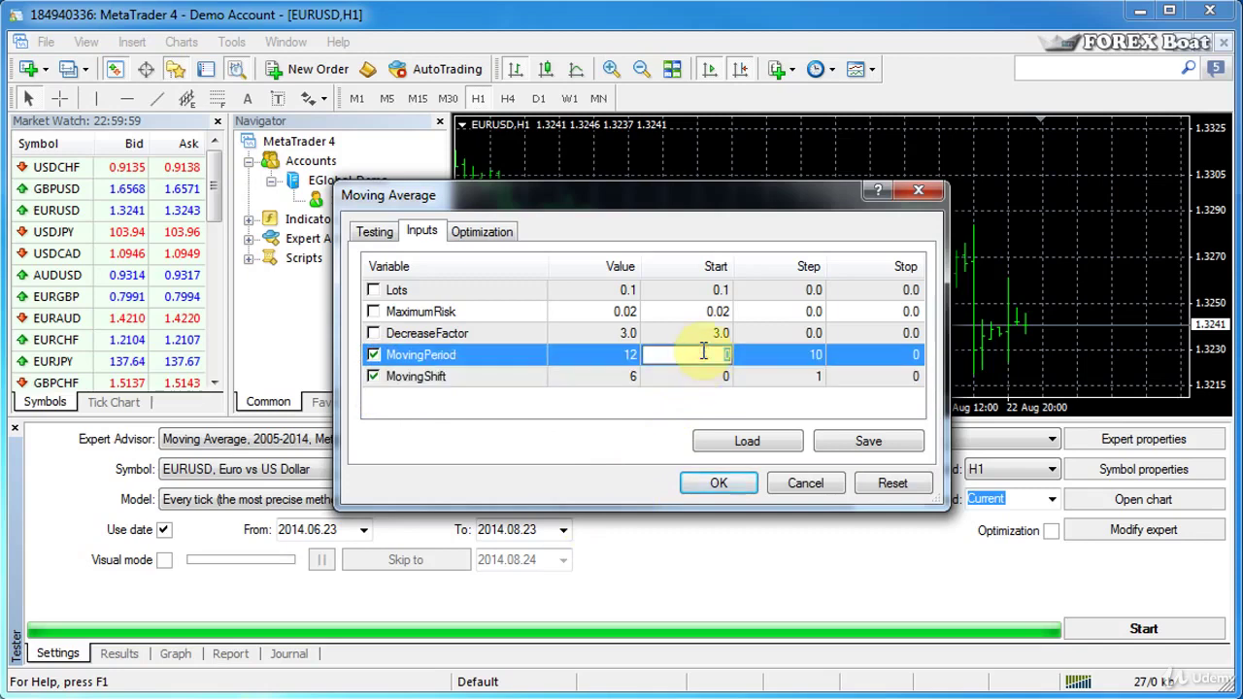
text(10)
click(793, 356)
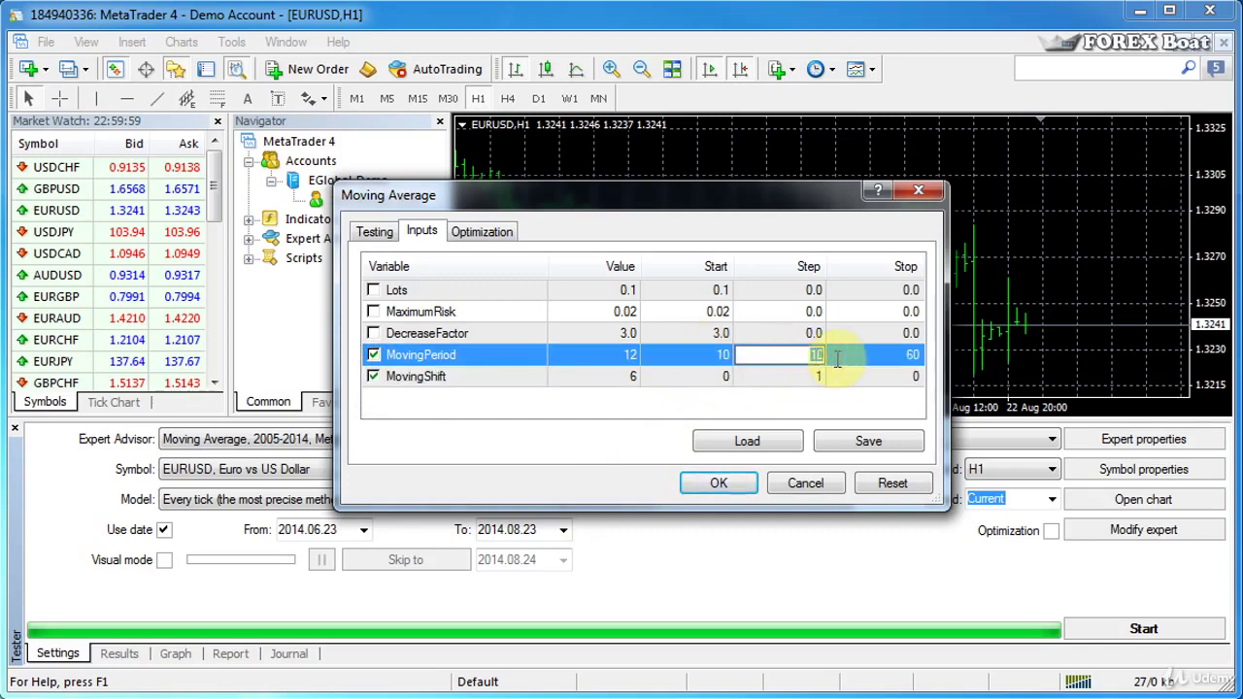
click(905, 355)
text(100)
click(789, 382)
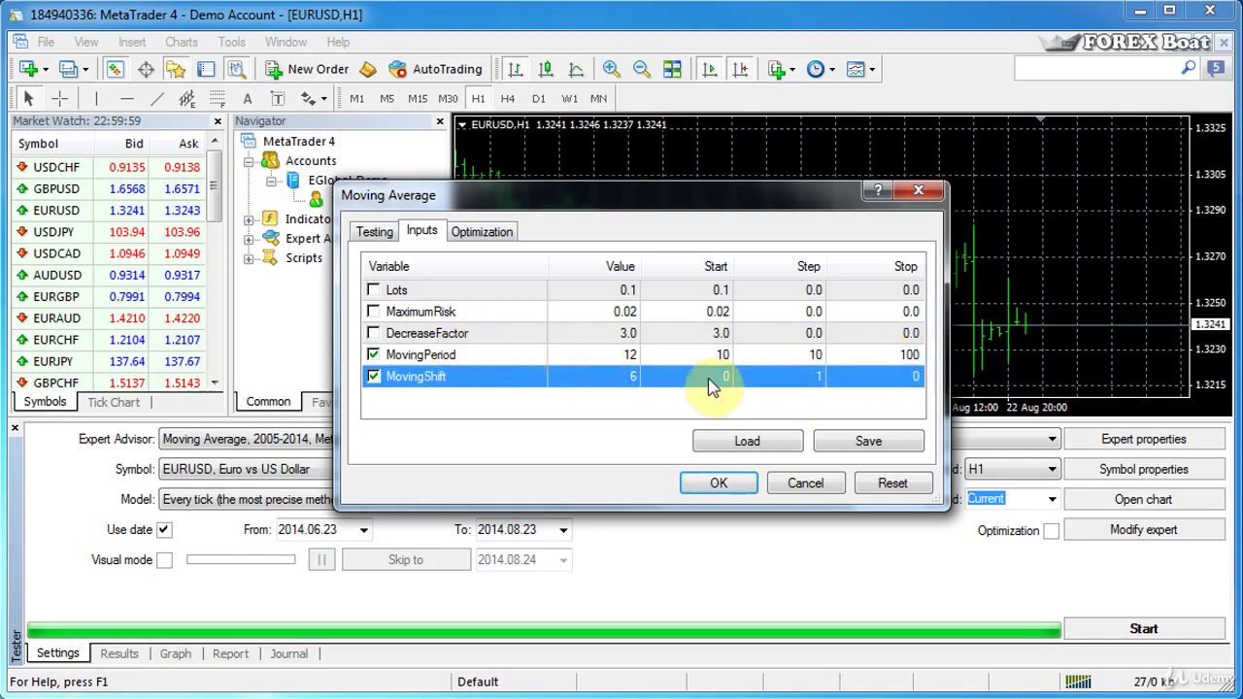
Step: Set MovingShift's optimization range to start 0, step 1, stop 10
click(782, 378)
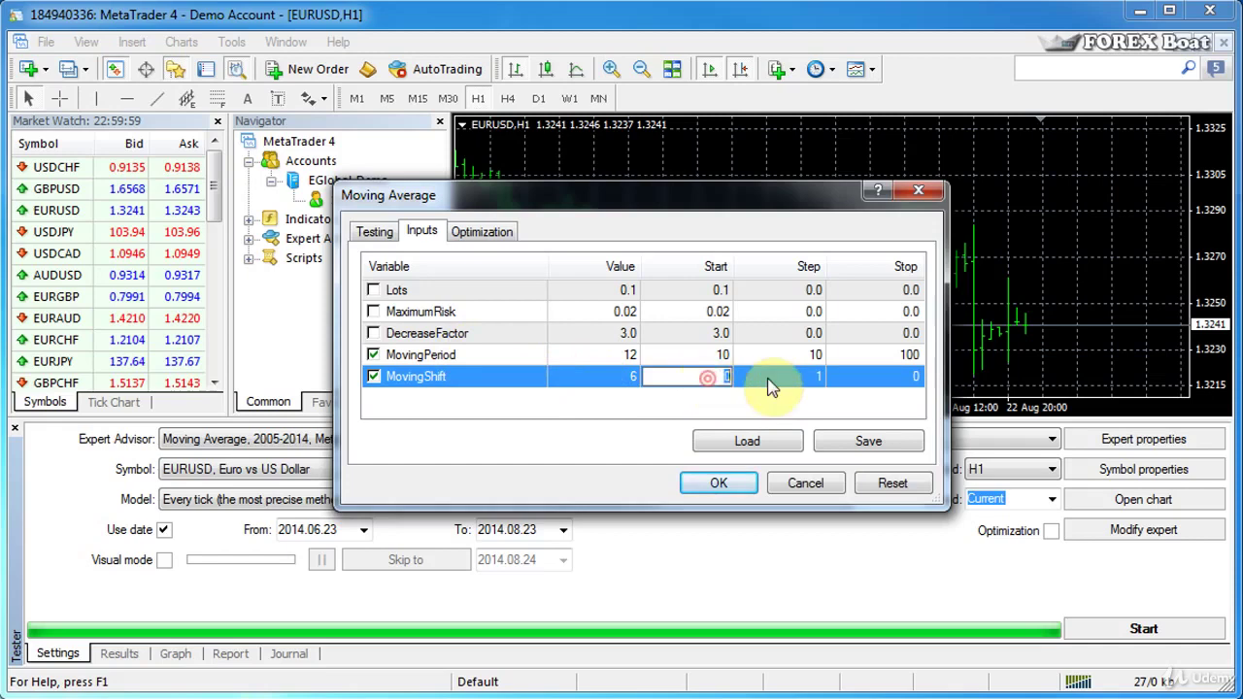
click(908, 378)
text(10)
click(809, 410)
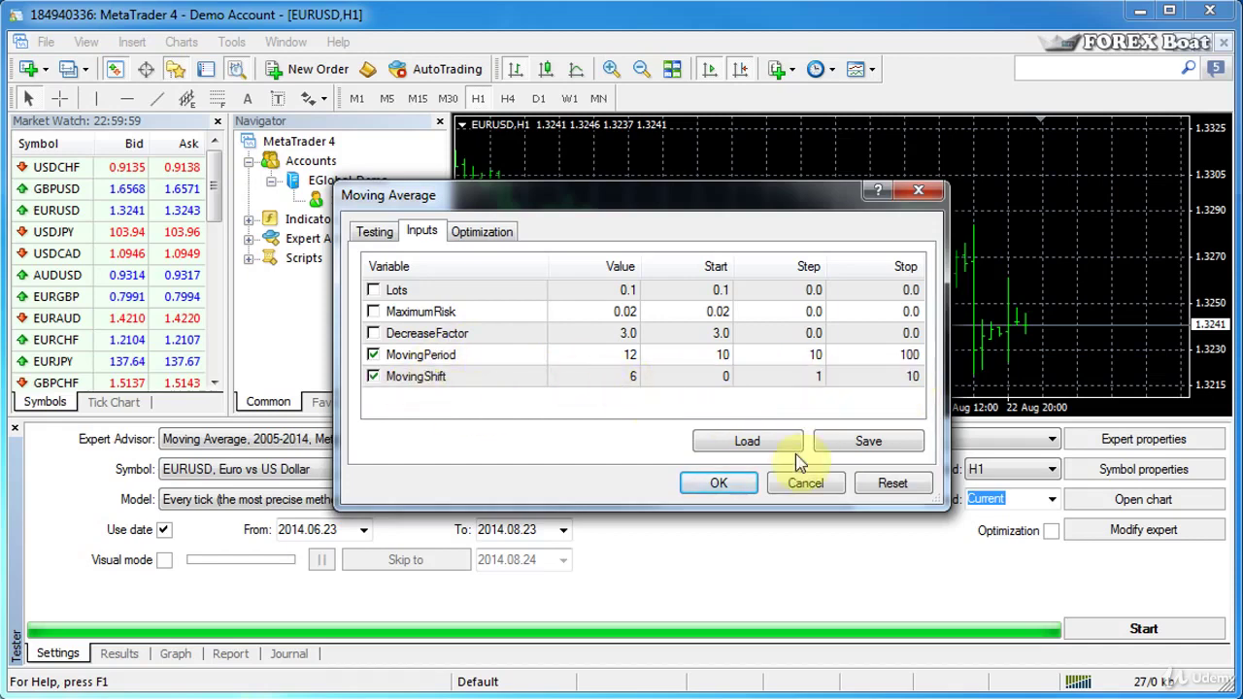
Step: Confirm the parameter ranges, enable Optimization mode and start the 110-pass run on EURUSD H1
click(717, 483)
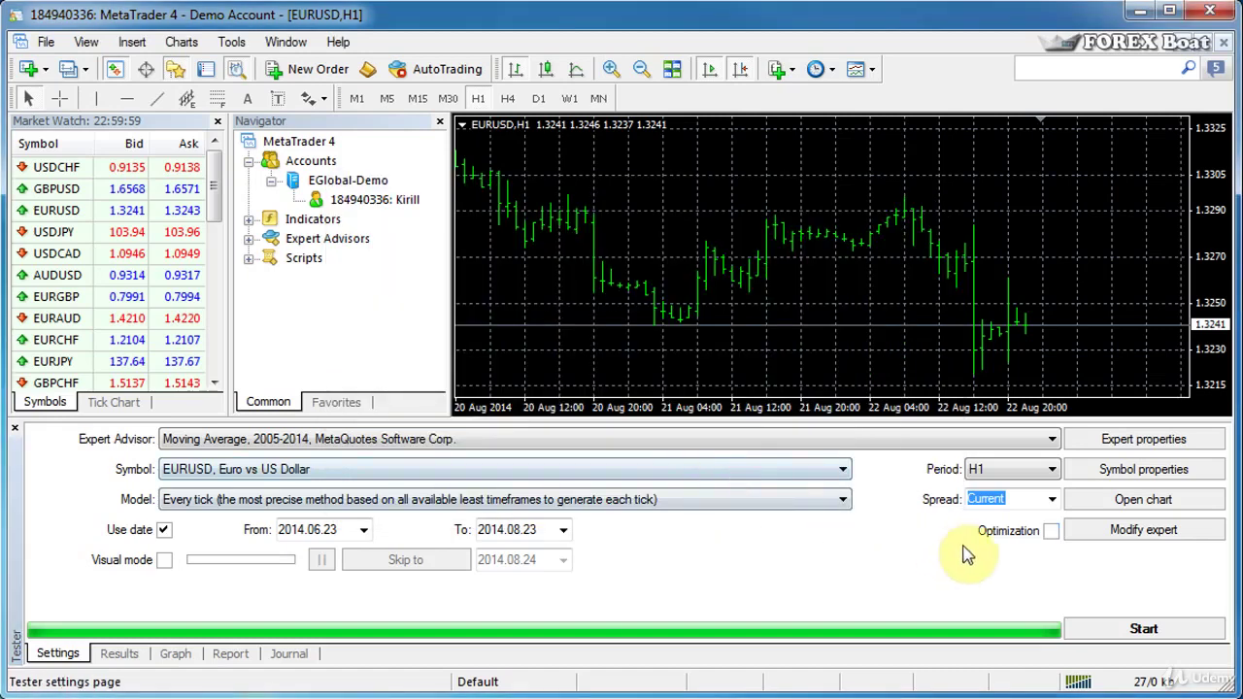
click(1052, 532)
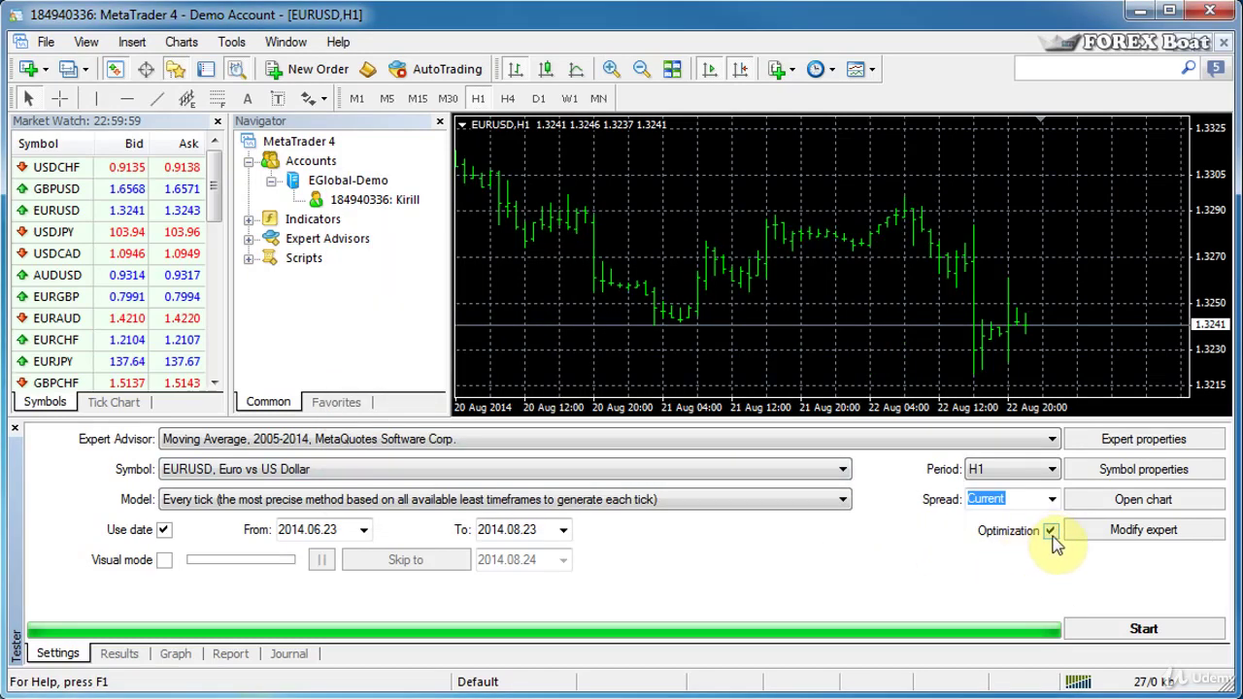
click(1145, 629)
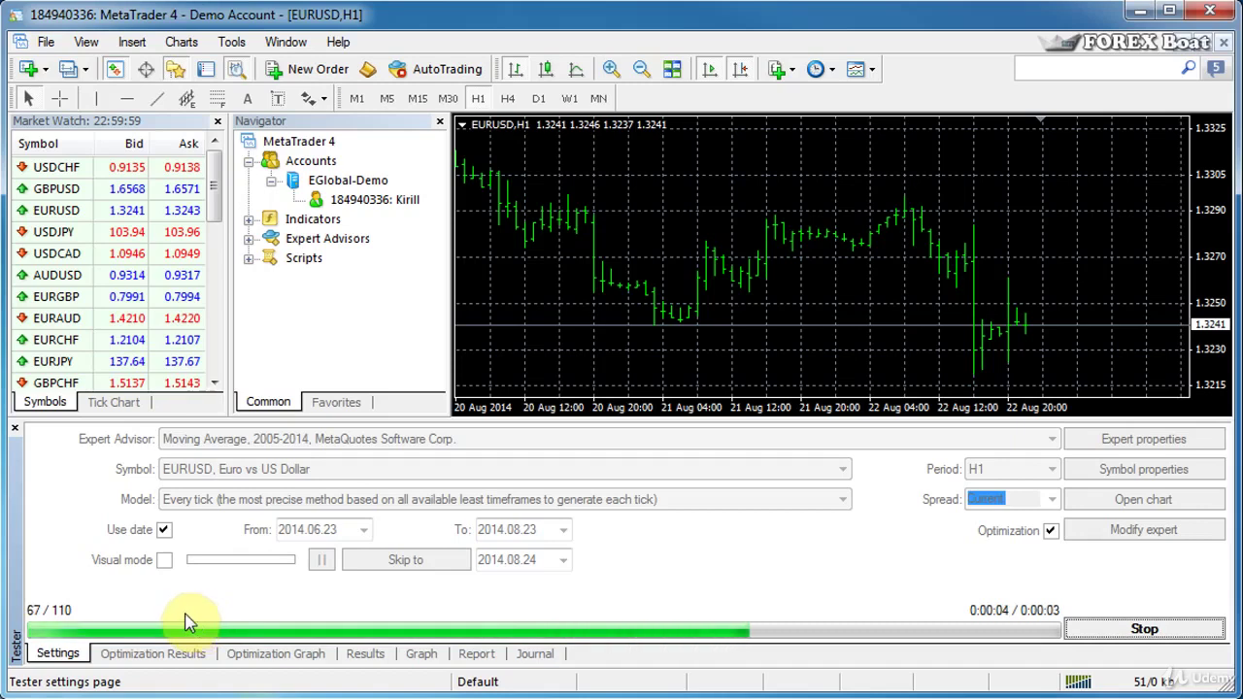
click(259, 661)
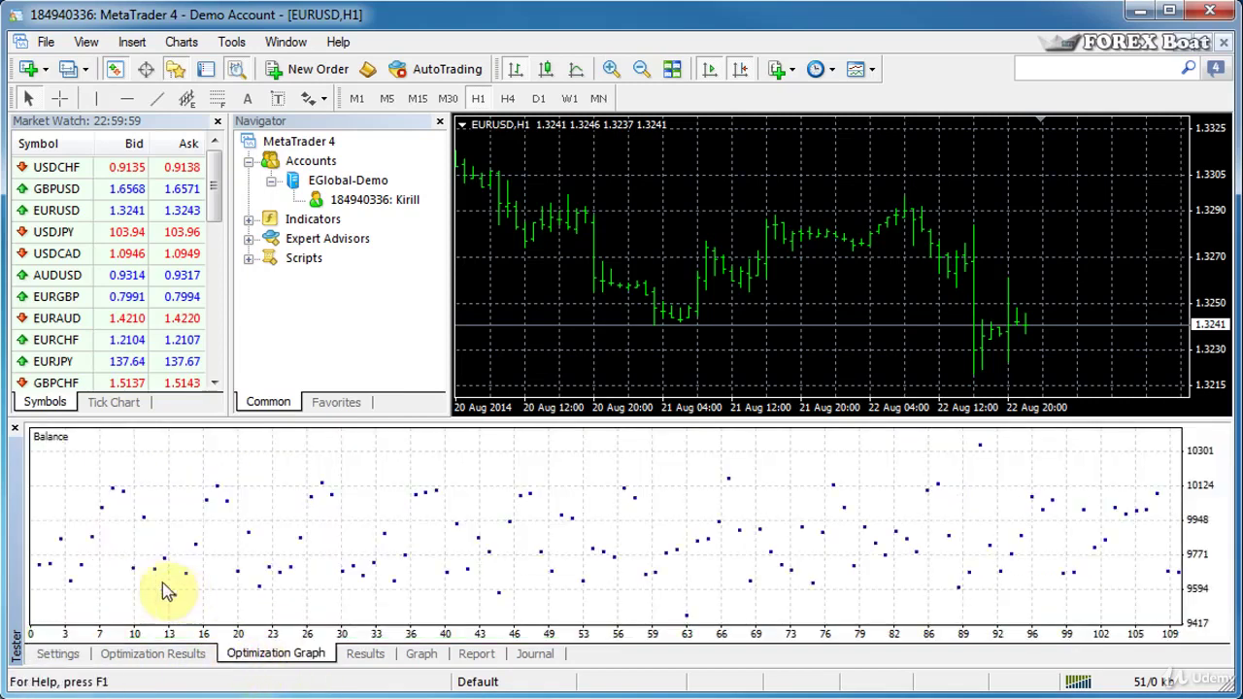
mouse_move(581, 603)
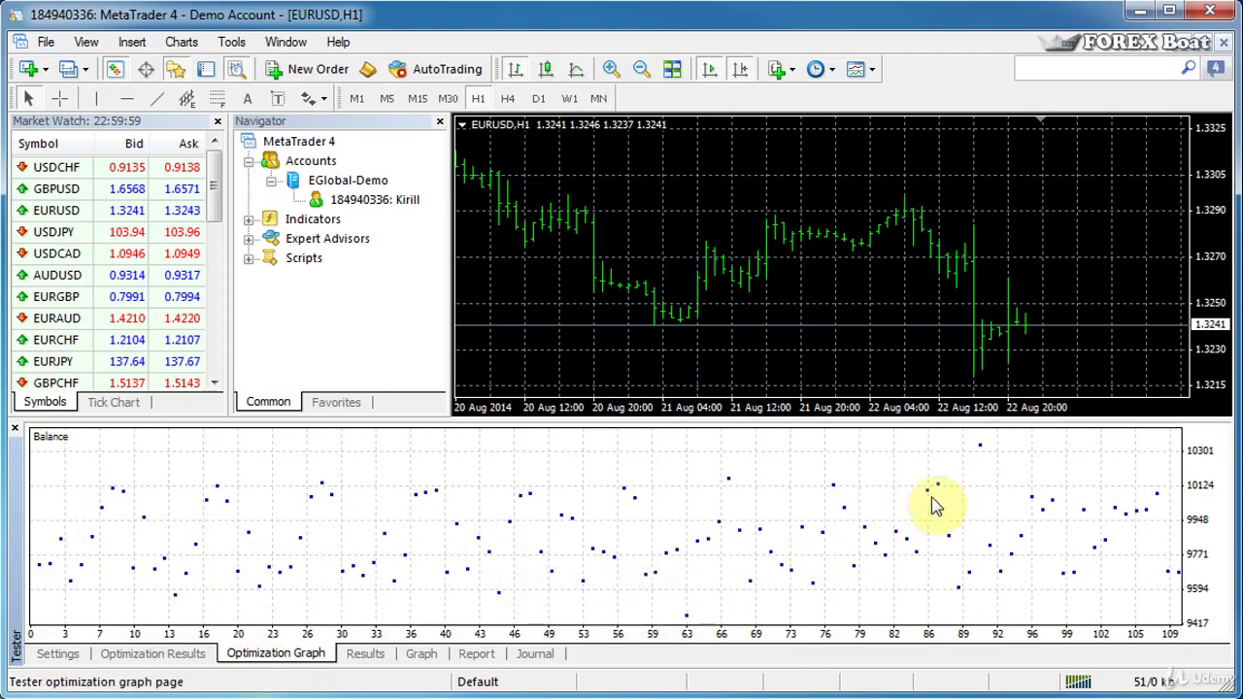
click(60, 655)
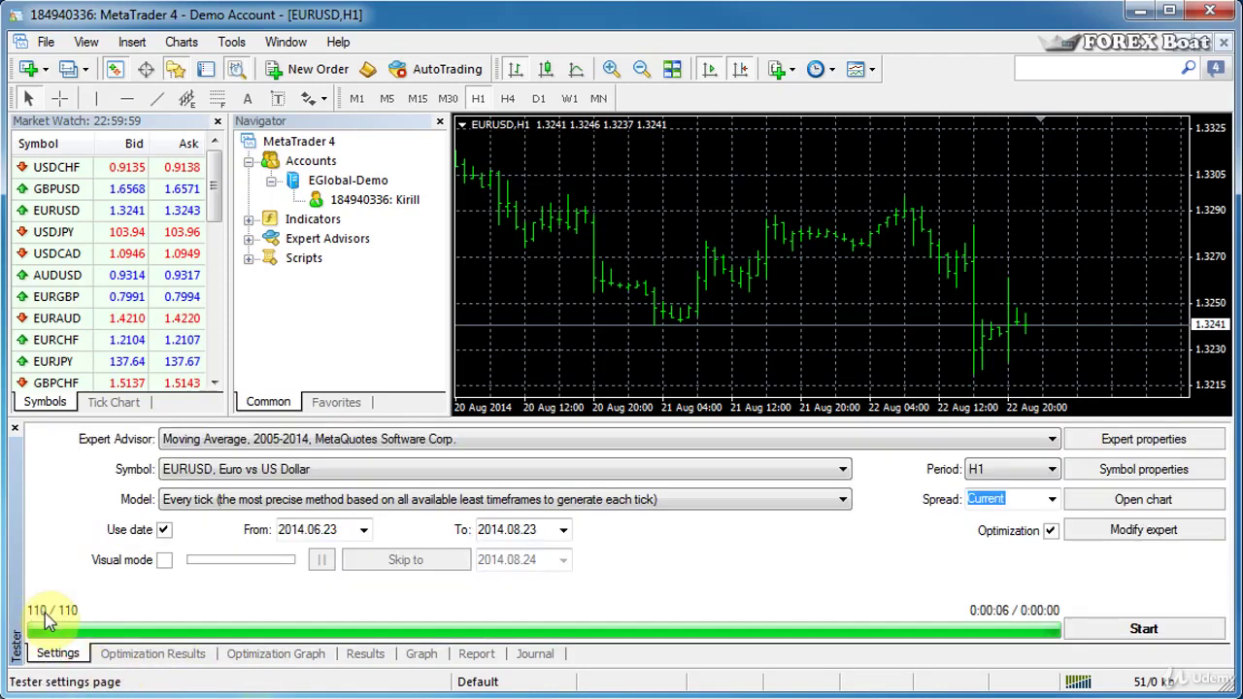
Step: Compare the Optimization Results table and Optimization Graph, and inspect the results list's context menu
click(191, 658)
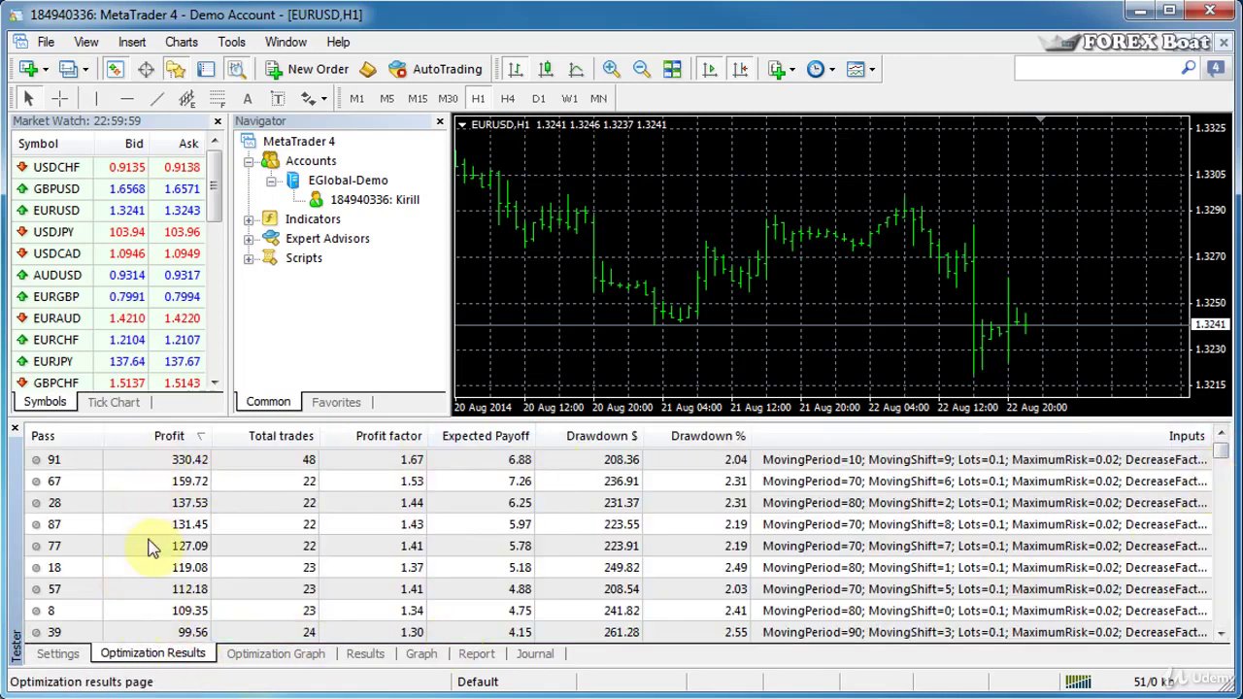
click(243, 659)
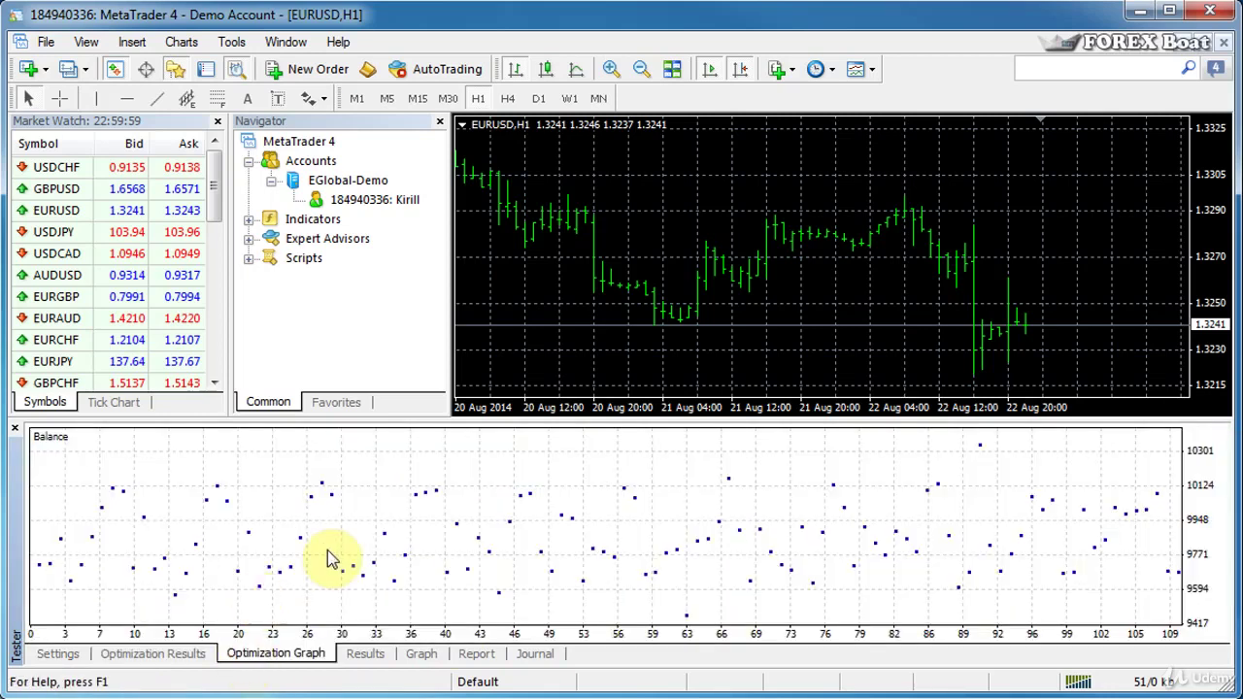
click(164, 656)
right_click(267, 502)
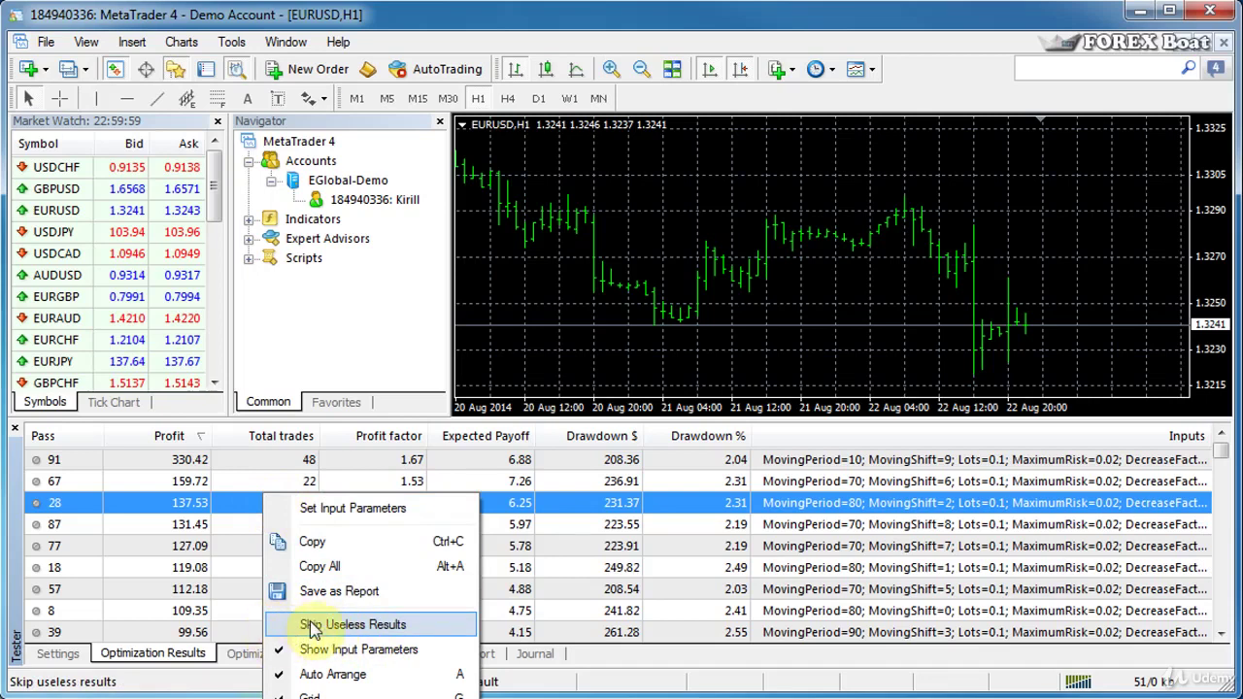
key(Escape)
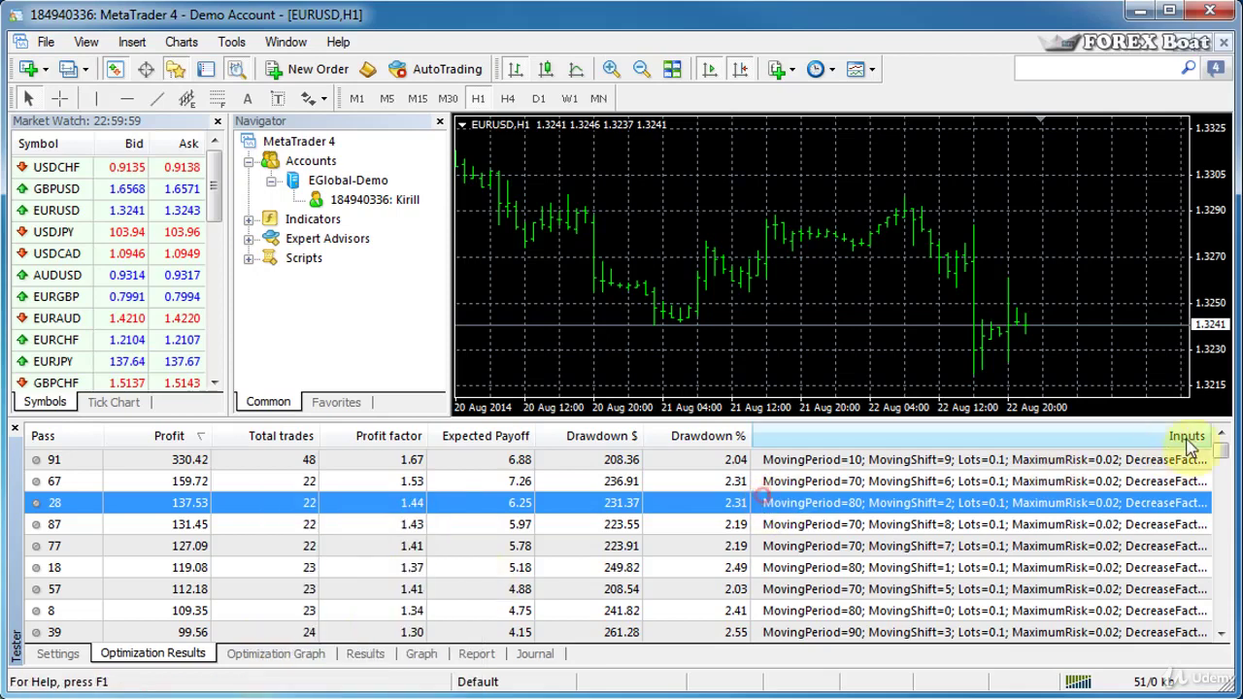
Step: Enlarge the tester panel, scroll the passes, select passes 65 and 8, then return to Settings
scroll(1222, 461, down, 2)
scroll(1226, 471, down, 4)
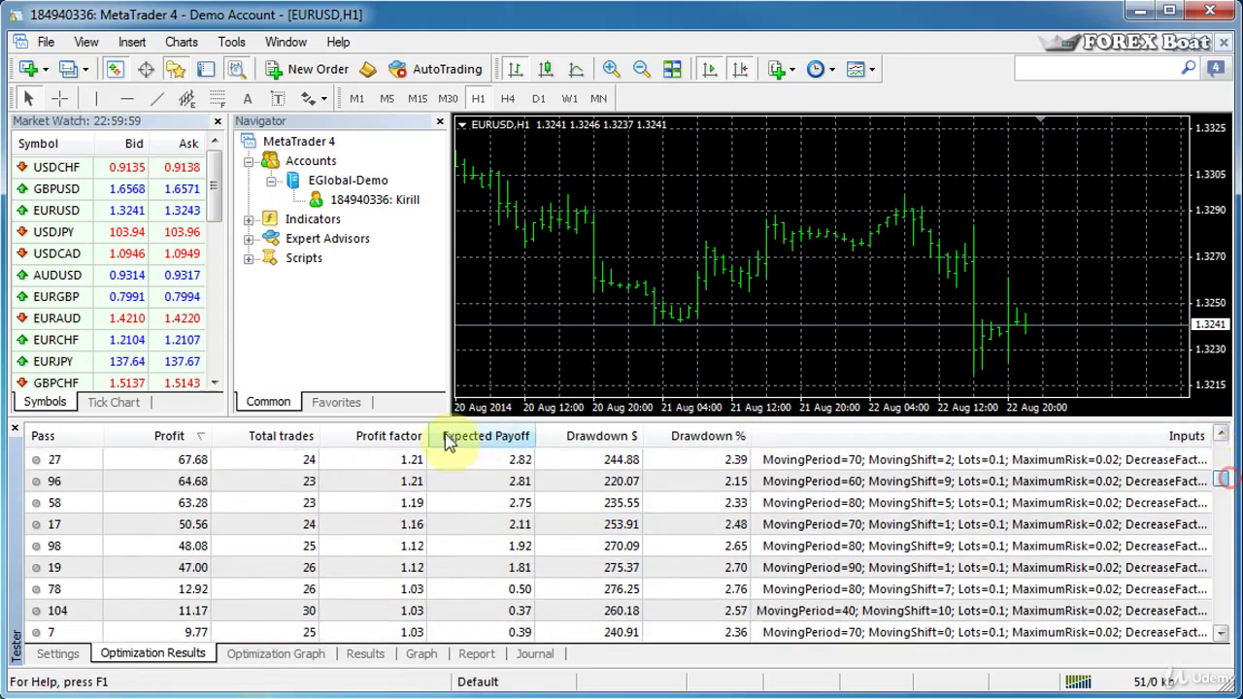
drag(428, 419, 437, 198)
drag(1226, 305, 1229, 243)
scroll(1222, 386, down, 3)
click(194, 392)
click(844, 393)
right_click(243, 397)
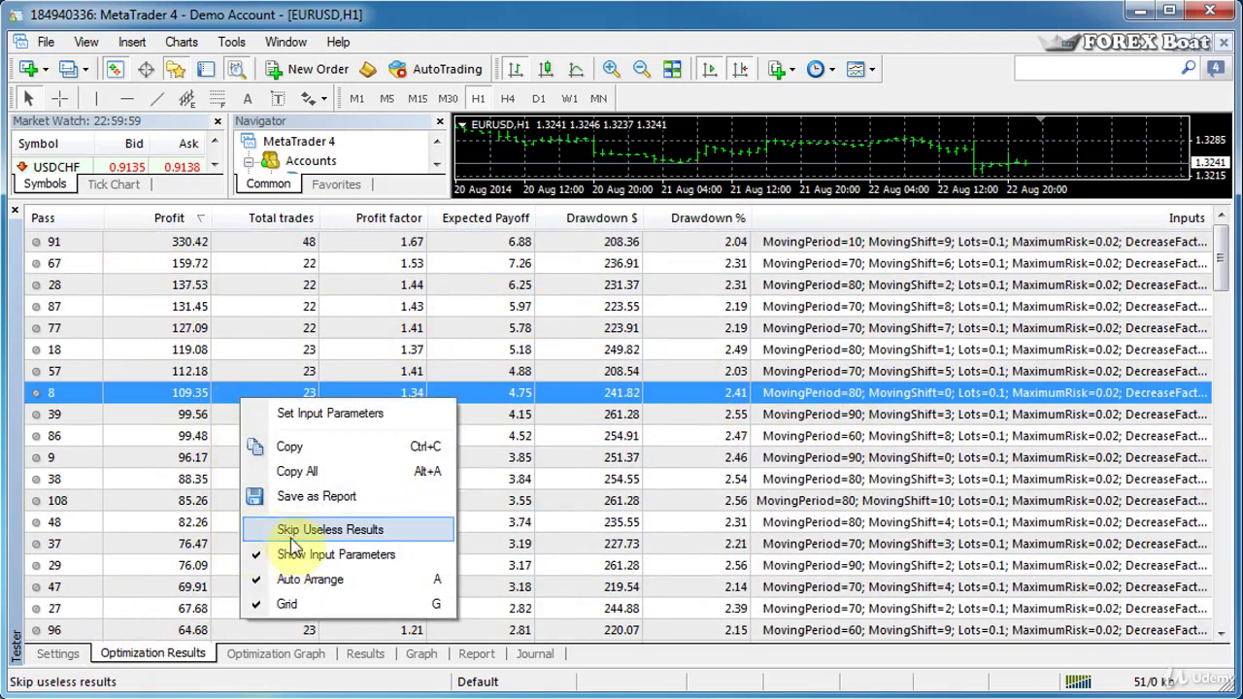
click(55, 656)
Step: Rerun the optimization and compare passes 57, 67 and 91 in the Optimization Results
click(1117, 628)
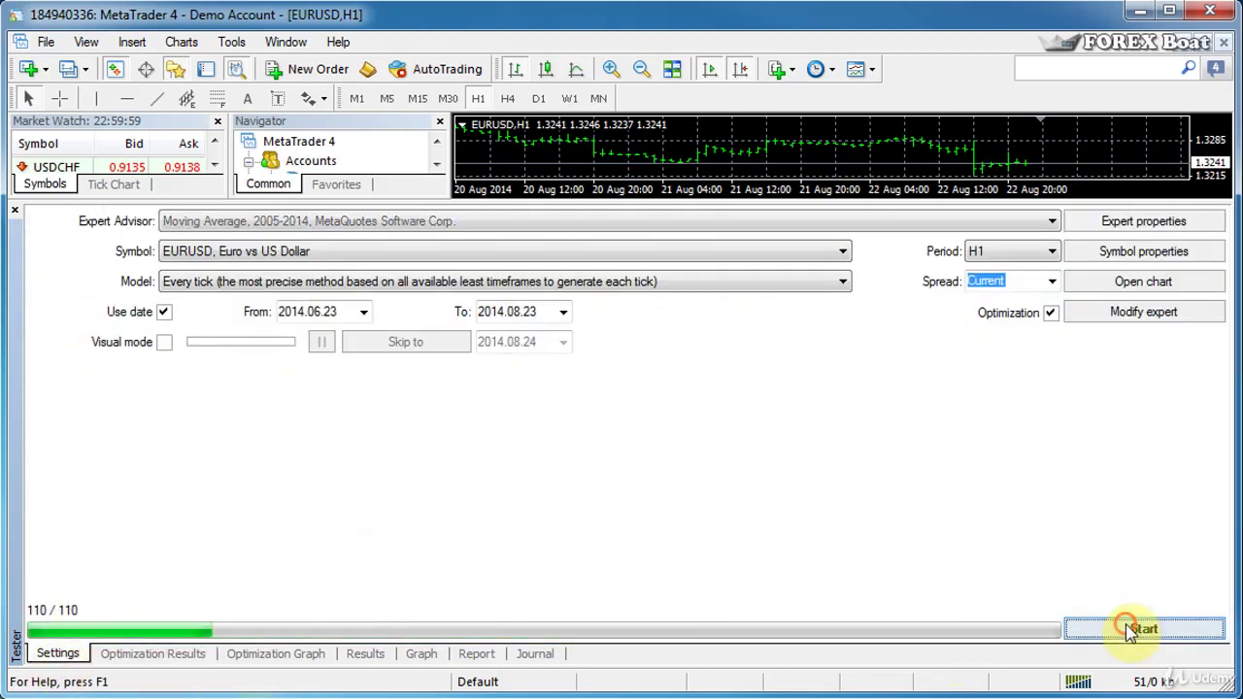
click(163, 656)
click(230, 370)
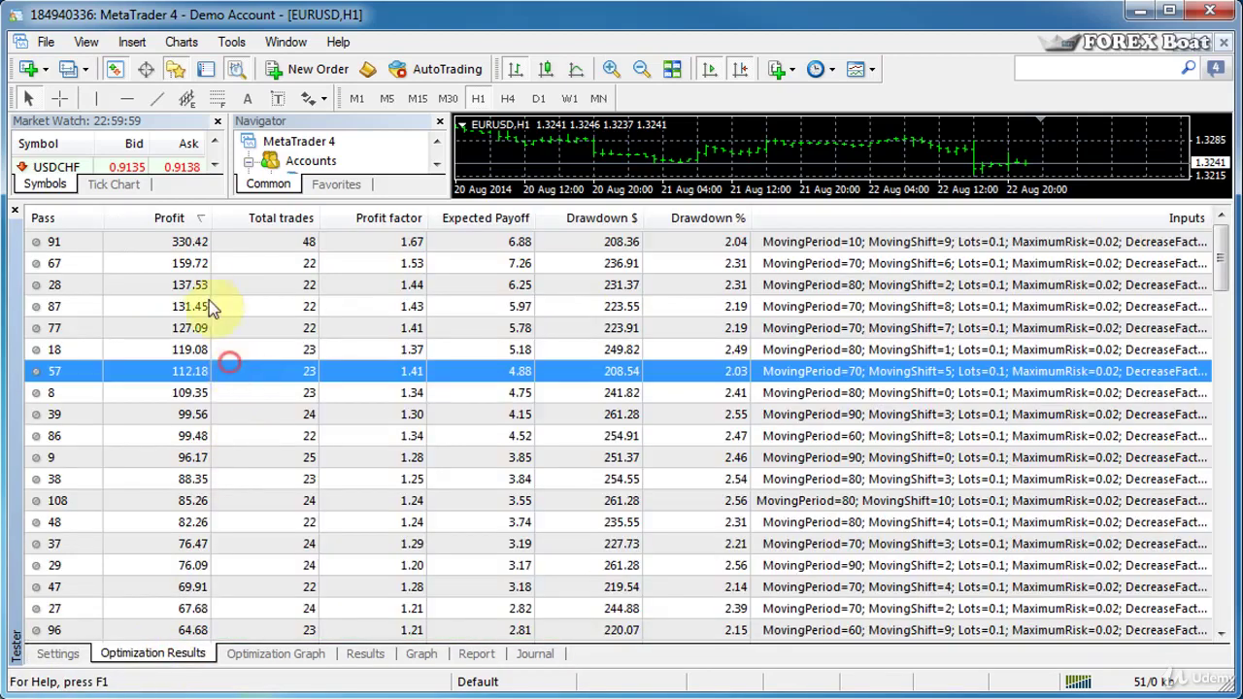
click(179, 263)
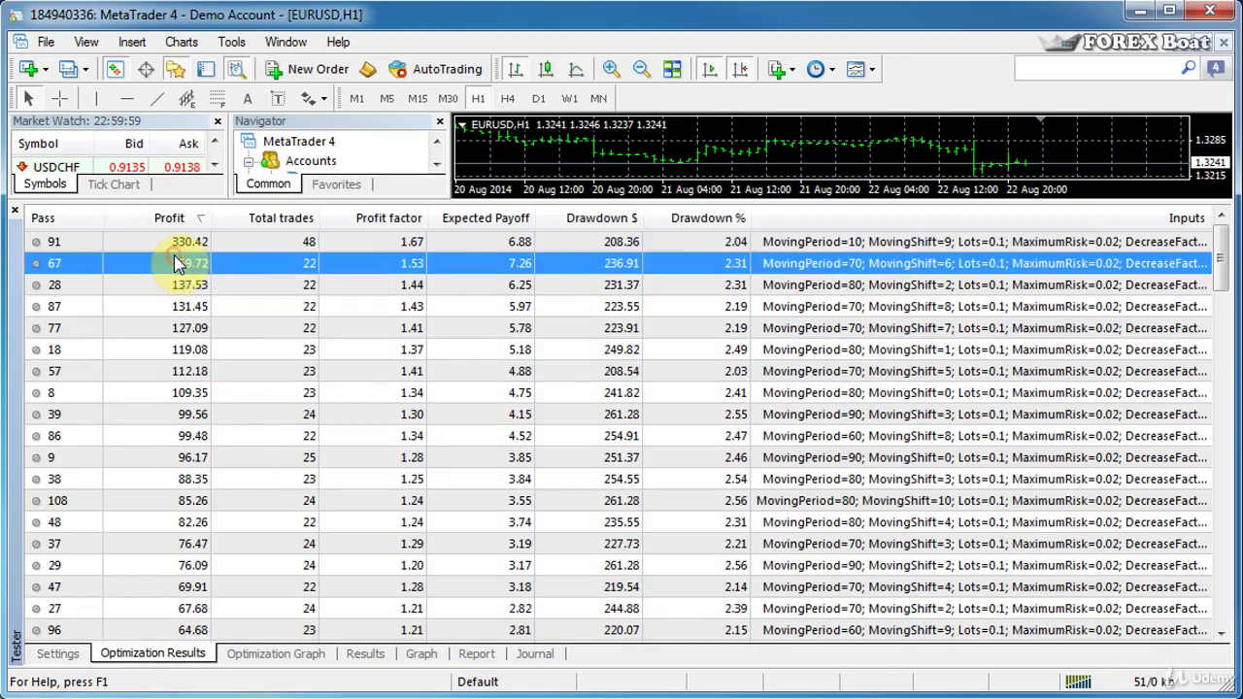
click(167, 243)
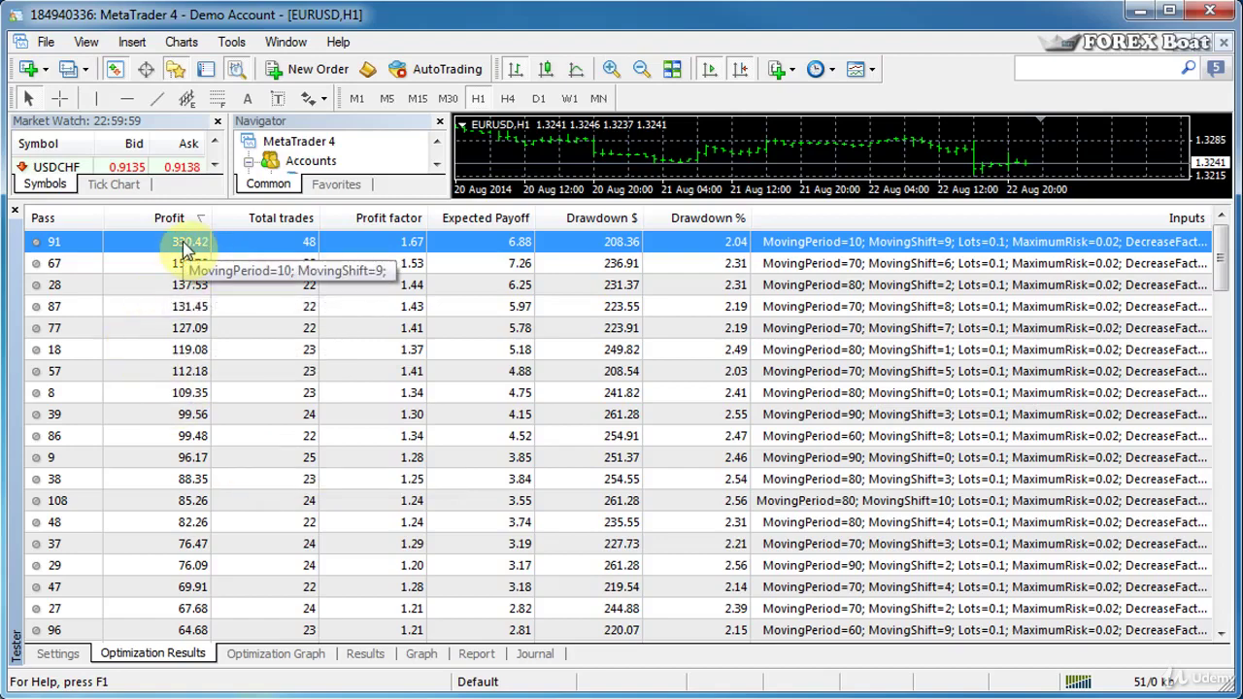
Step: Apply pass 91's inputs (MovingPeriod 10, MovingShift 9) to the tester and confirm them in Expert properties
right_click(159, 249)
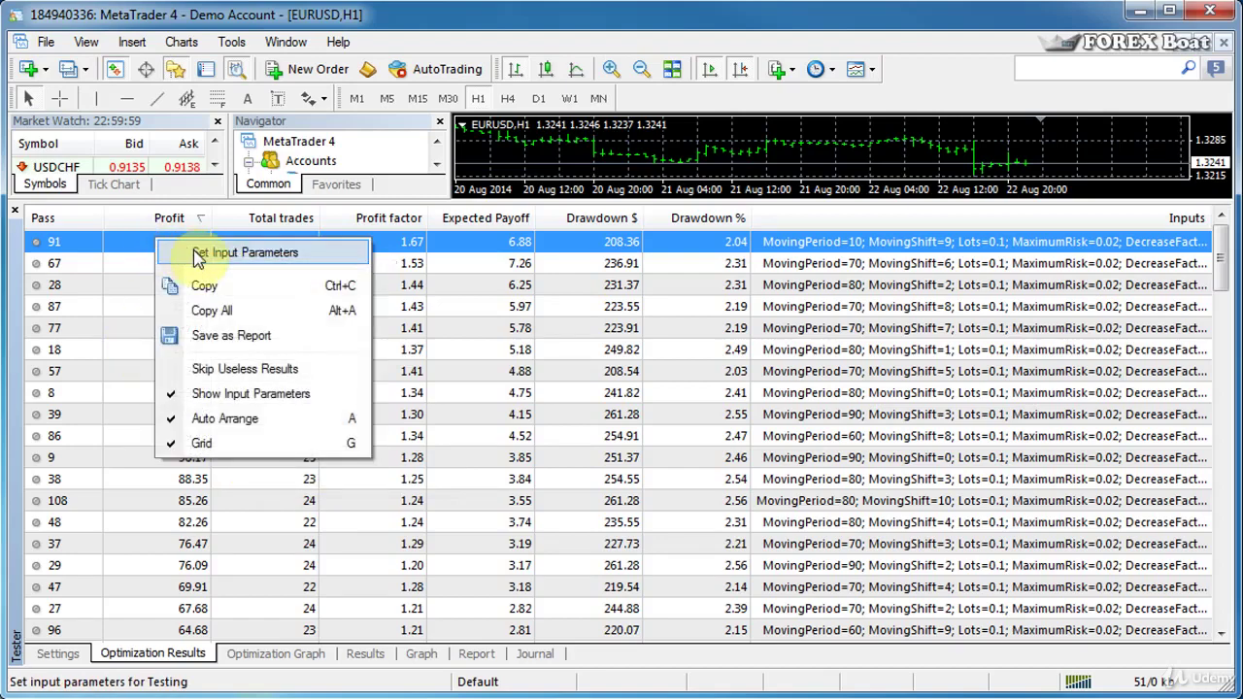
click(194, 250)
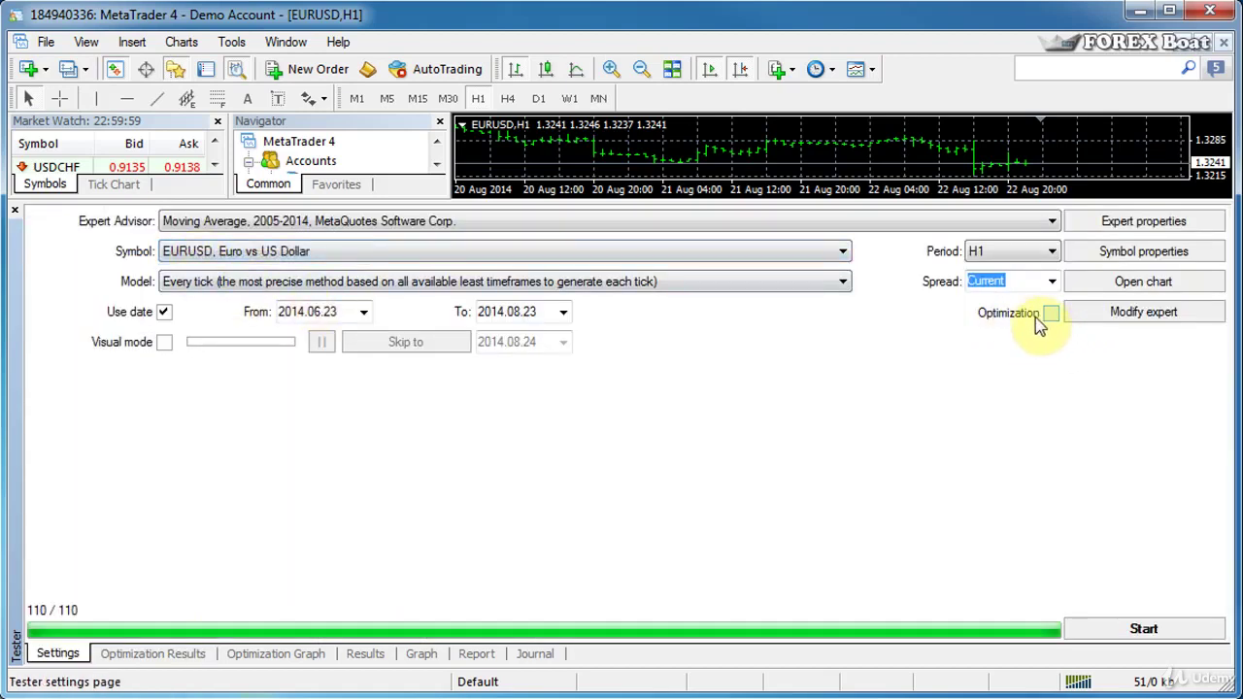
click(1143, 222)
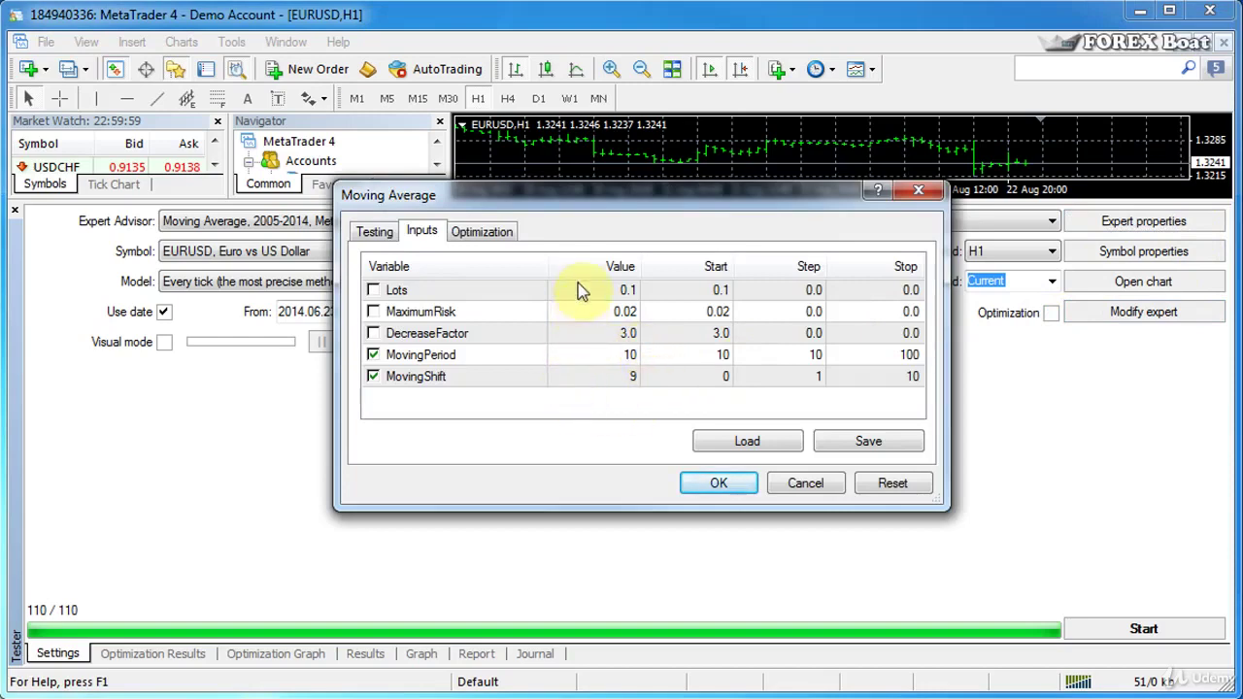
click(723, 478)
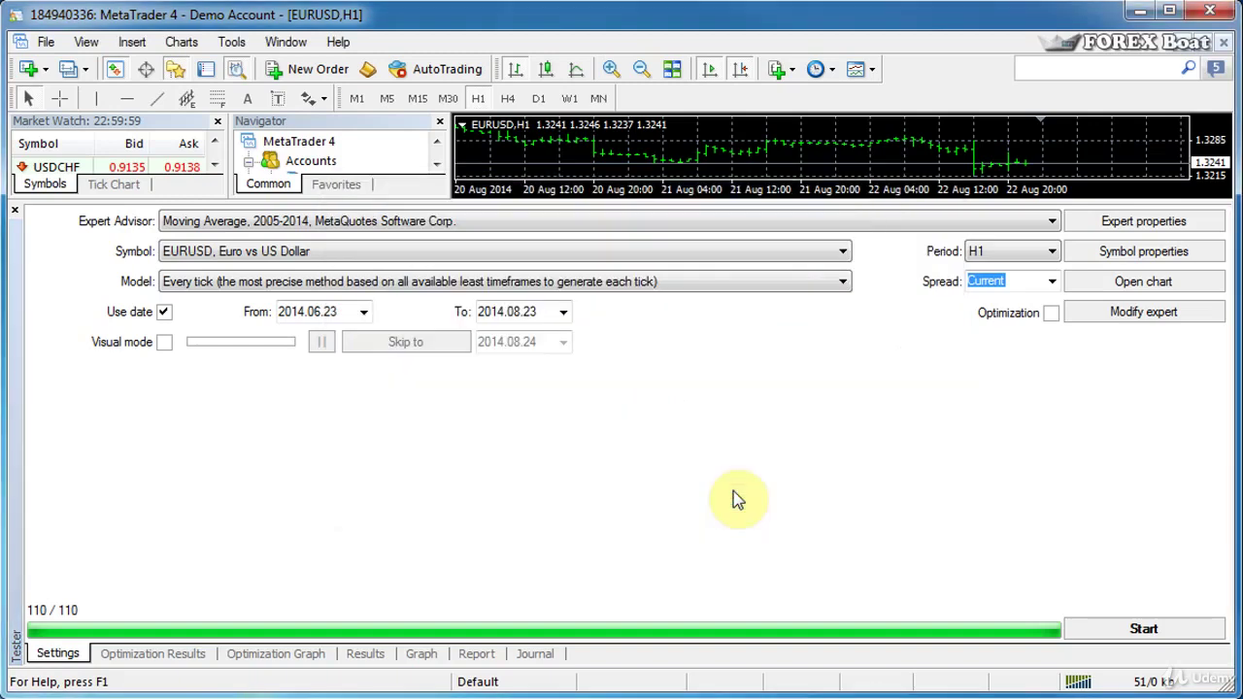
Step: Backtest pass 91's settings and show the balance graph climbing from 10000 to about 10330
click(1147, 630)
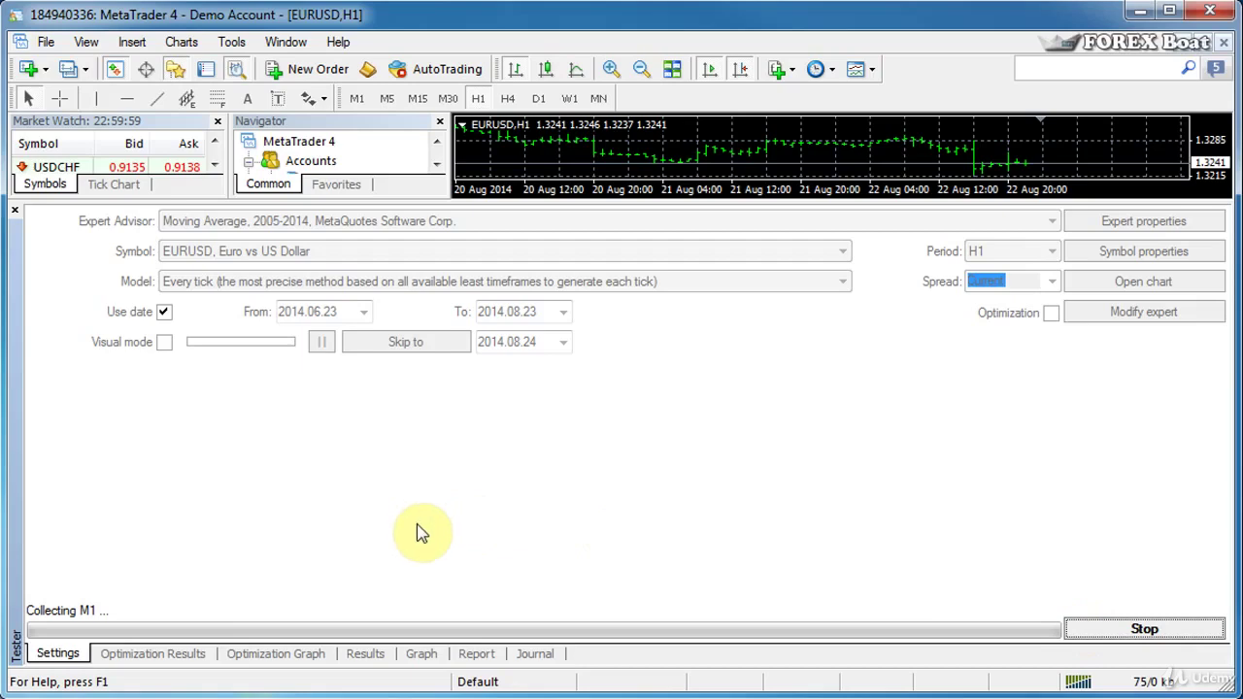
click(369, 656)
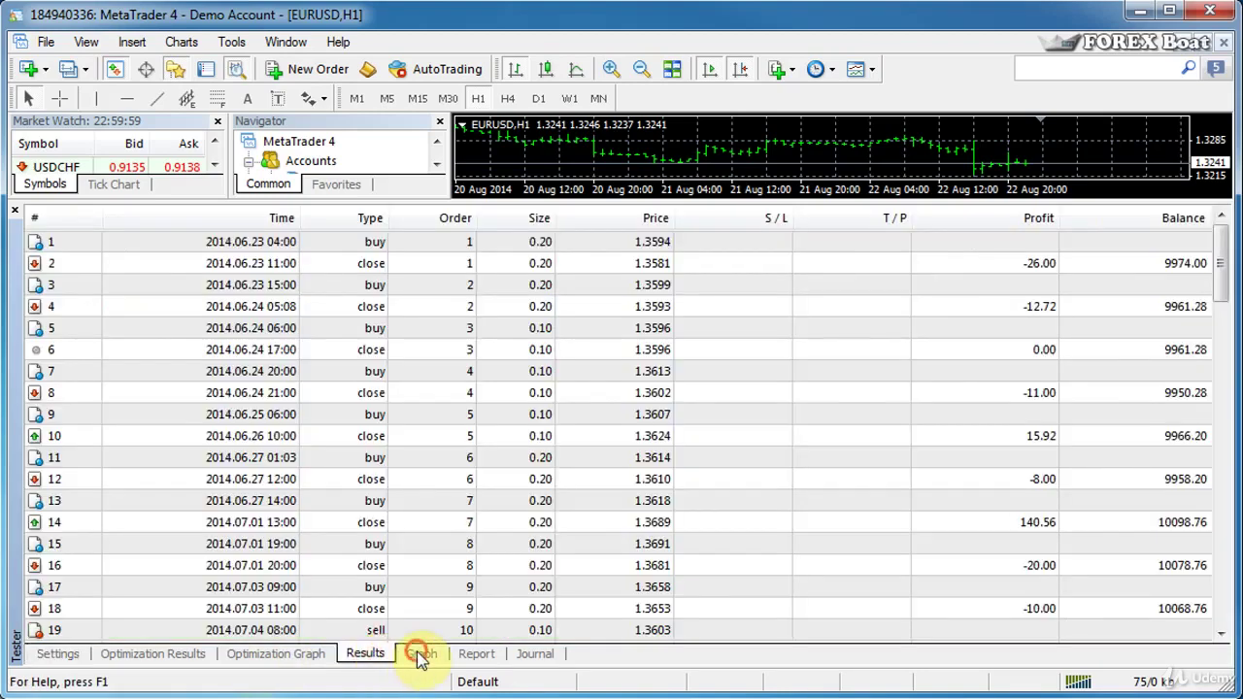
click(419, 656)
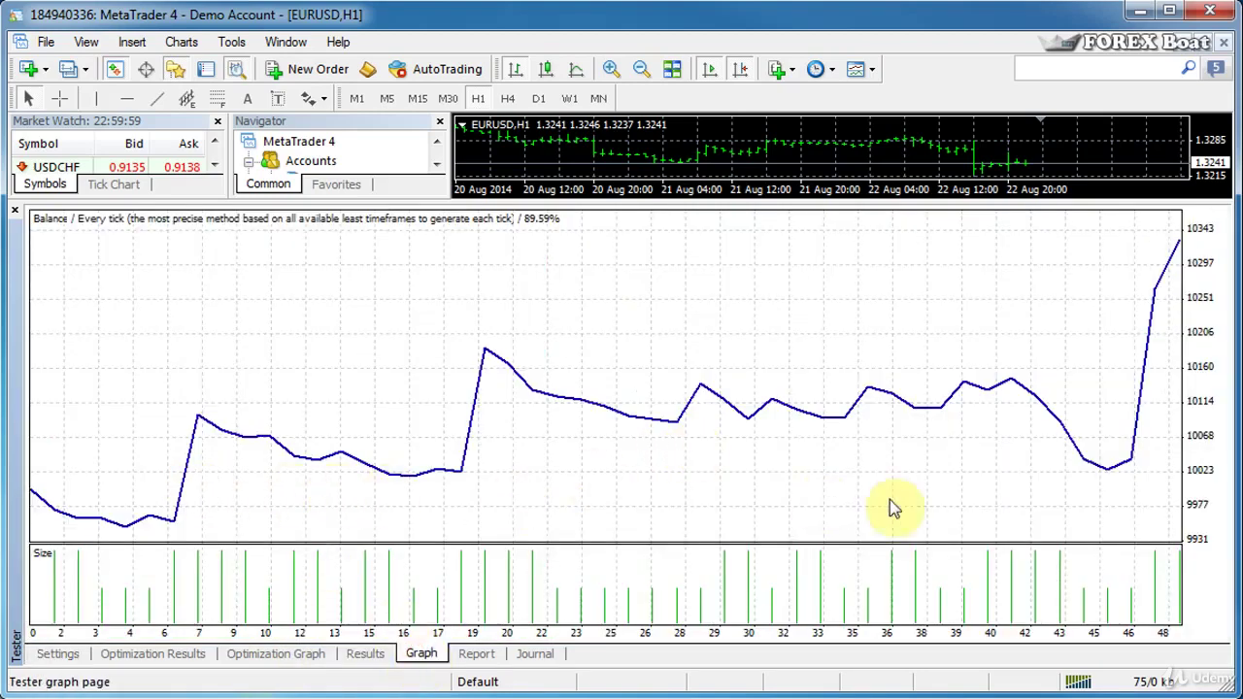
drag(540, 216, 536, 389)
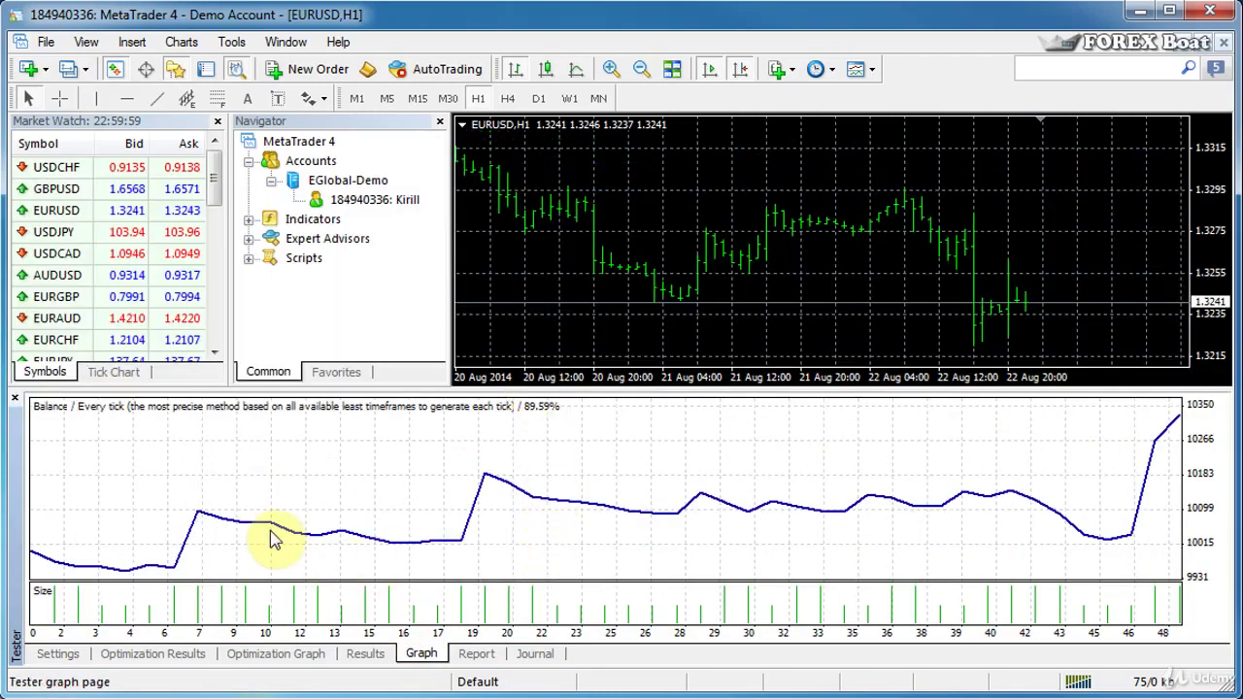